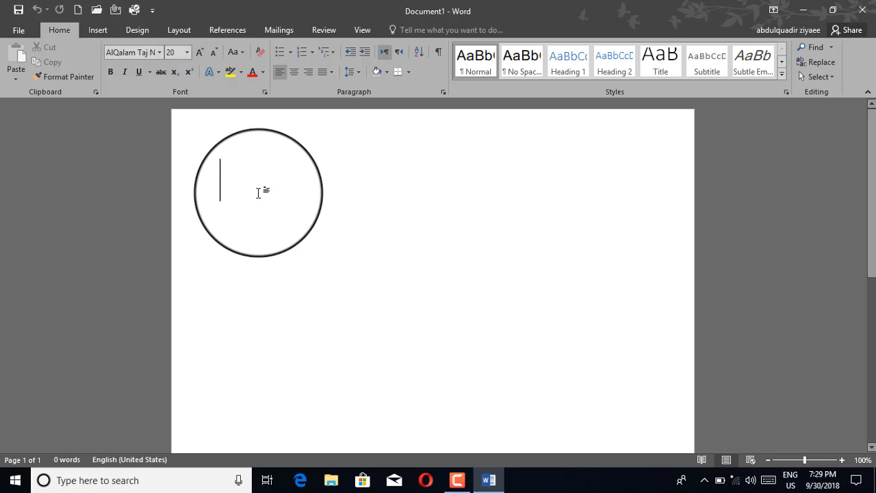
Show the Insert tab's commands above the still-blank Document1.
click(91, 29)
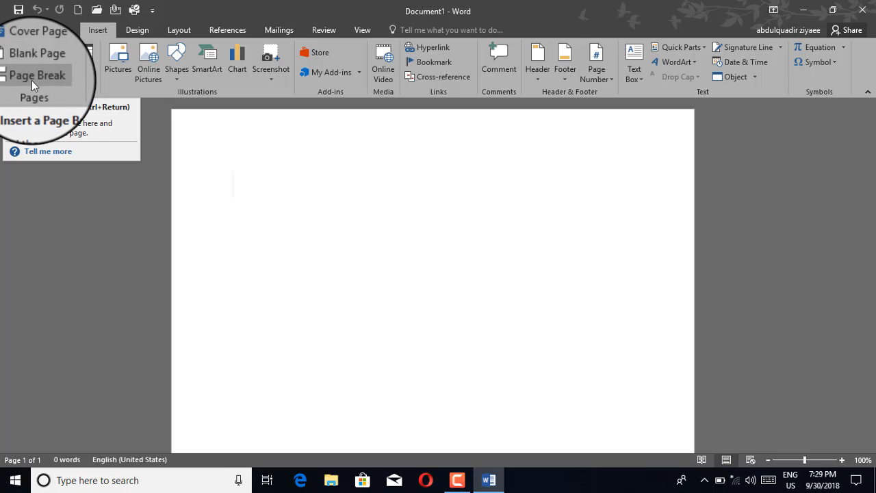
Insert passport size.jpg from the photo folder on New Volume (G:) into the page.
click(118, 64)
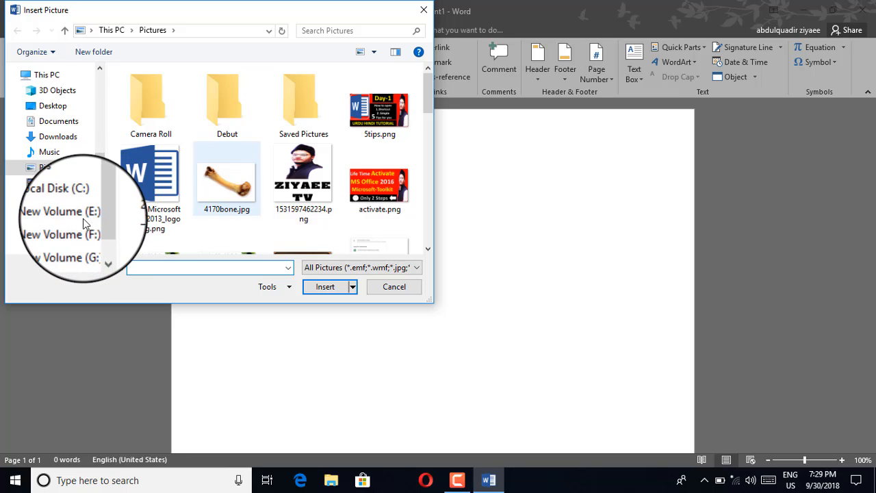
scroll(83, 219, down, 1)
drag(100, 205, 96, 219)
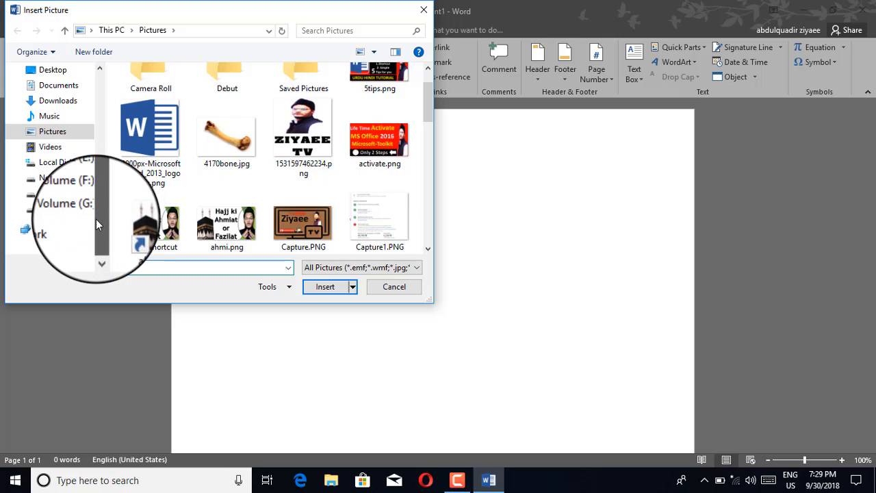
click(88, 176)
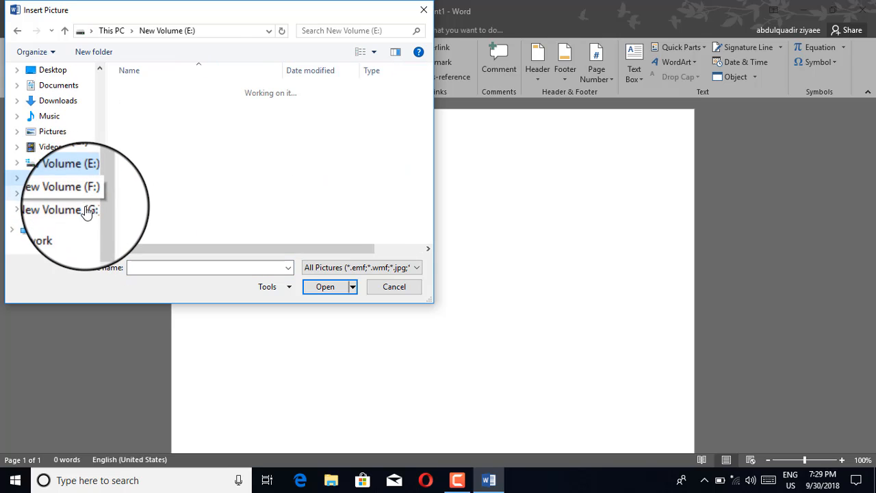
click(87, 209)
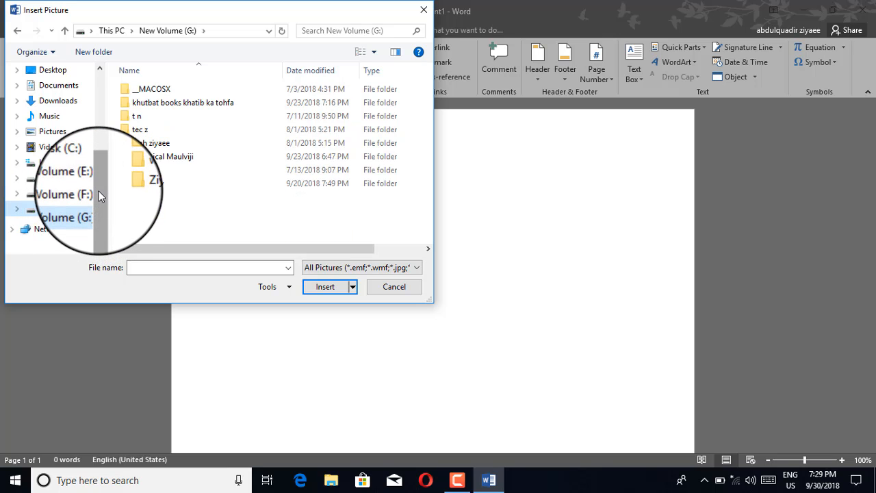
click(151, 184)
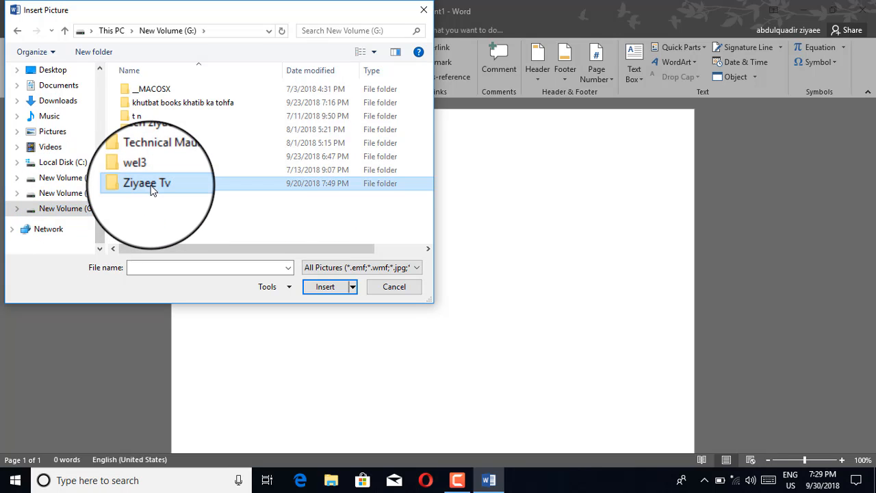
double_click(151, 185)
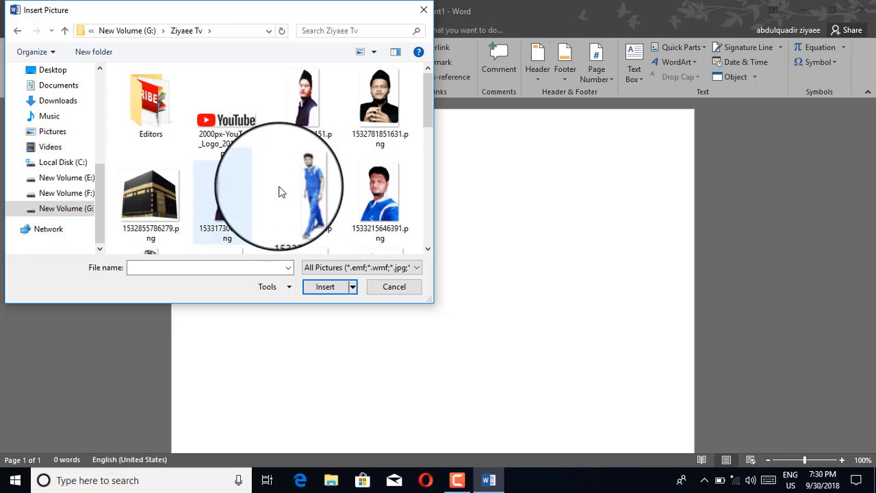
scroll(284, 197, down, 3)
scroll(288, 199, down, 3)
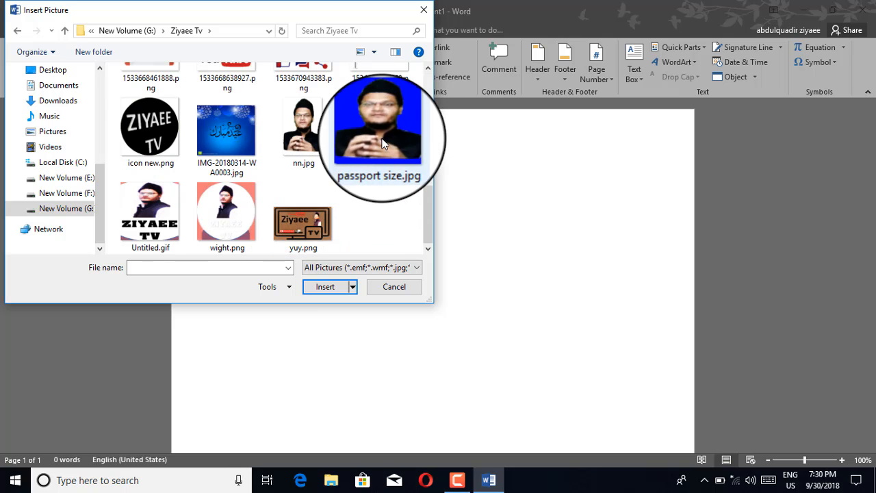
click(363, 169)
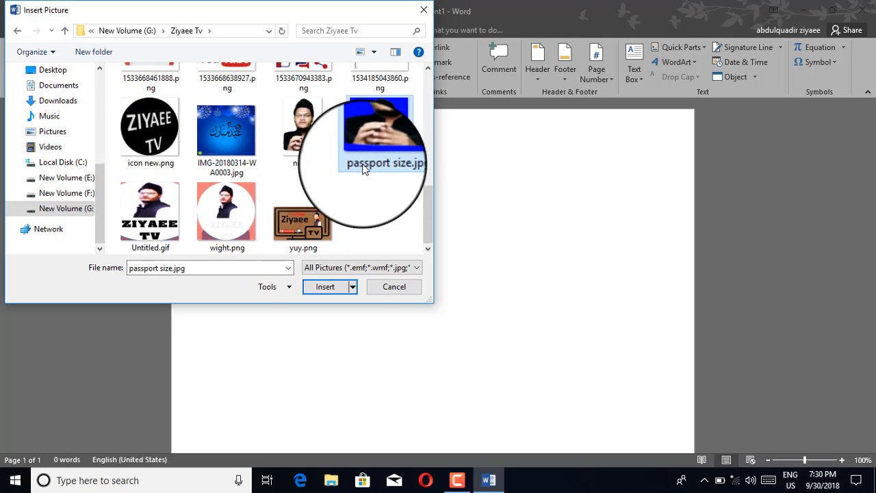
click(323, 289)
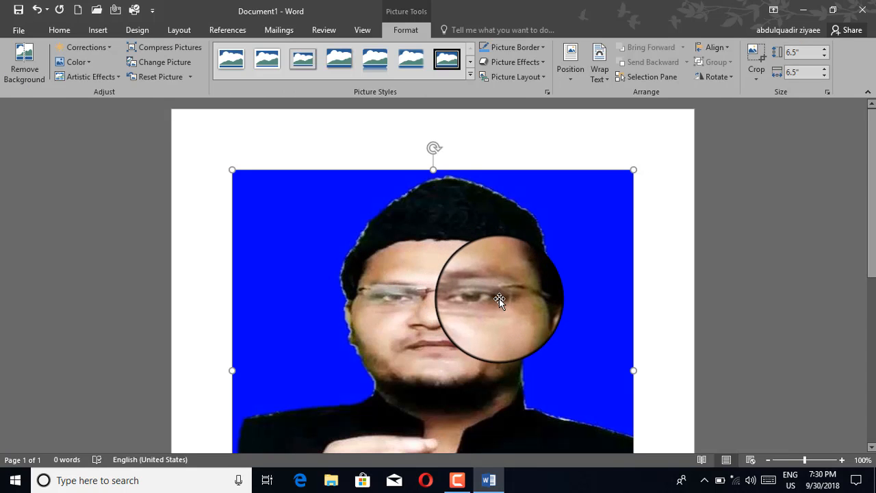
Shrink the photo from 6.5" square to 3.84" wide by 4.28" high, then reselect it.
scroll(499, 298, down, 3)
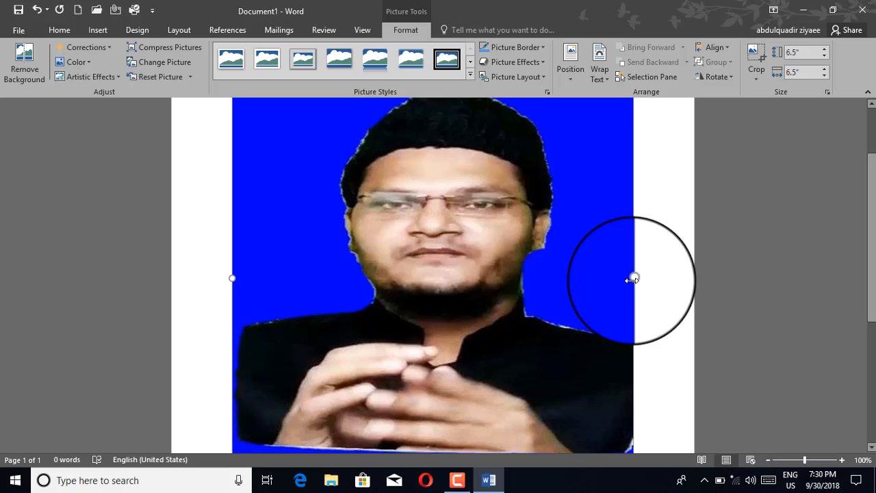
drag(632, 279, 469, 278)
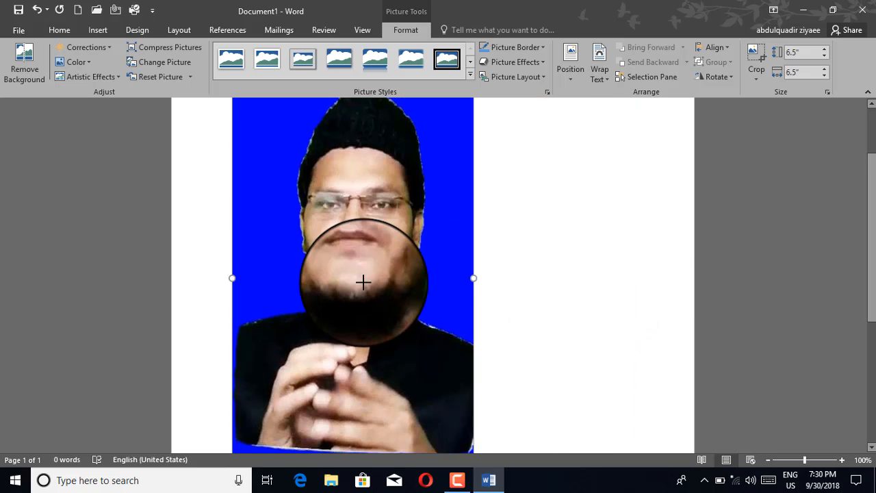
scroll(364, 284, down, 2)
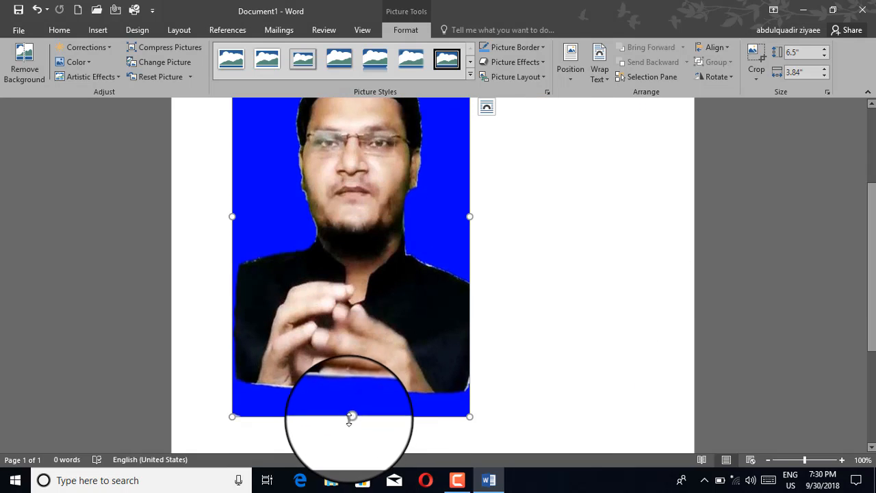
drag(350, 416, 350, 306)
drag(349, 342, 352, 270)
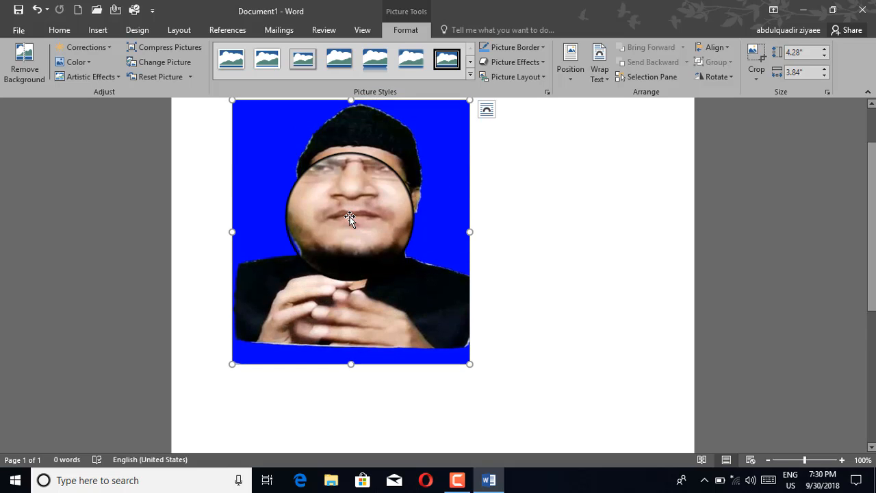
click(519, 203)
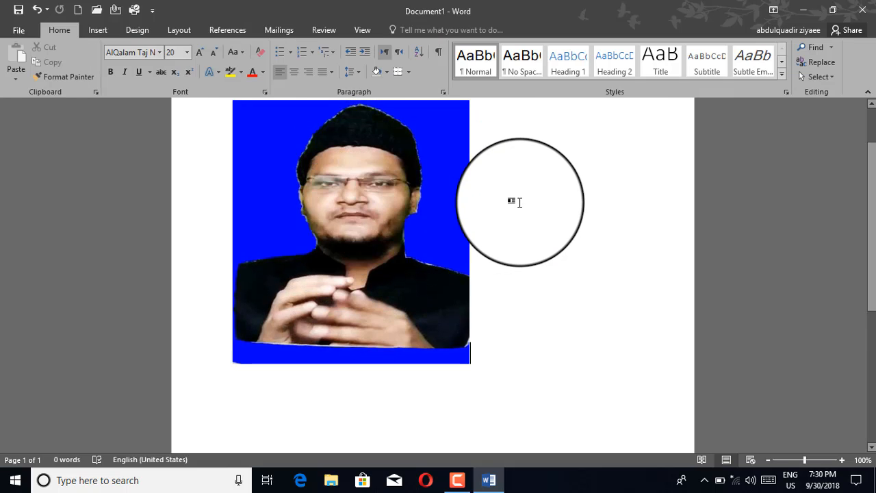
scroll(517, 203, up, 2)
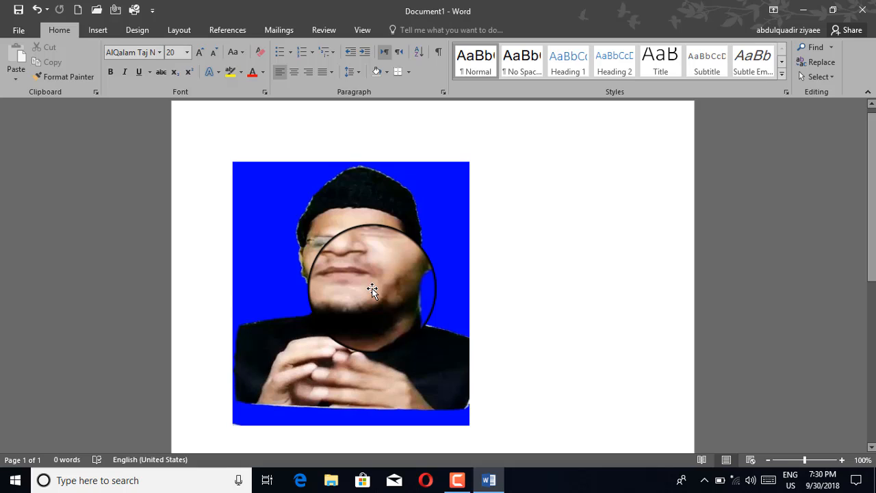
click(372, 290)
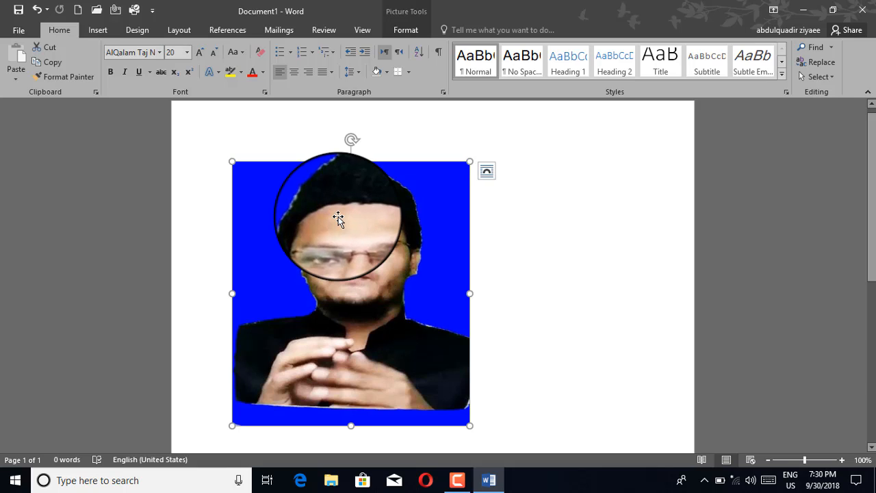
Start Remove Background and stretch the keep marquee over the head, hands and left side.
click(405, 32)
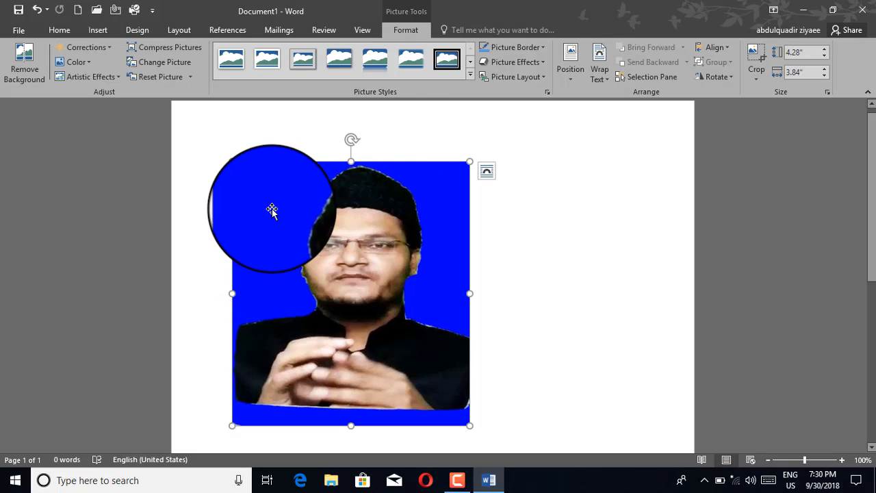
click(27, 78)
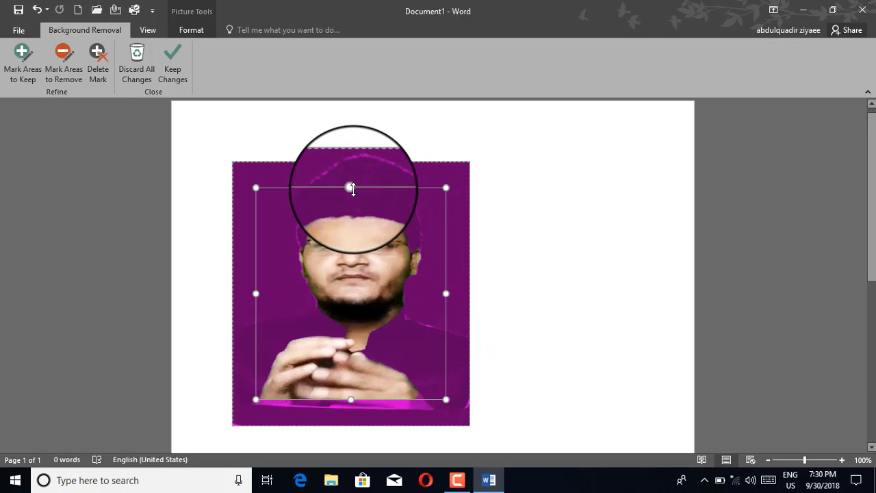
drag(351, 188, 354, 166)
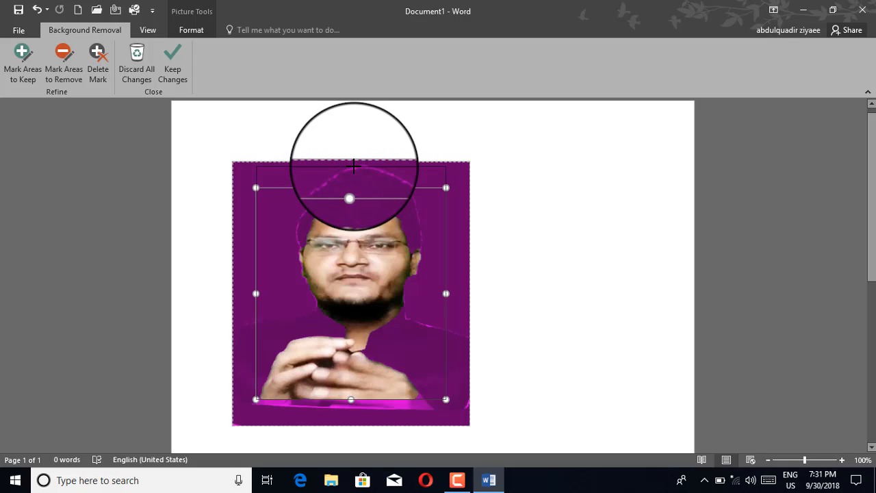
drag(353, 165, 353, 165)
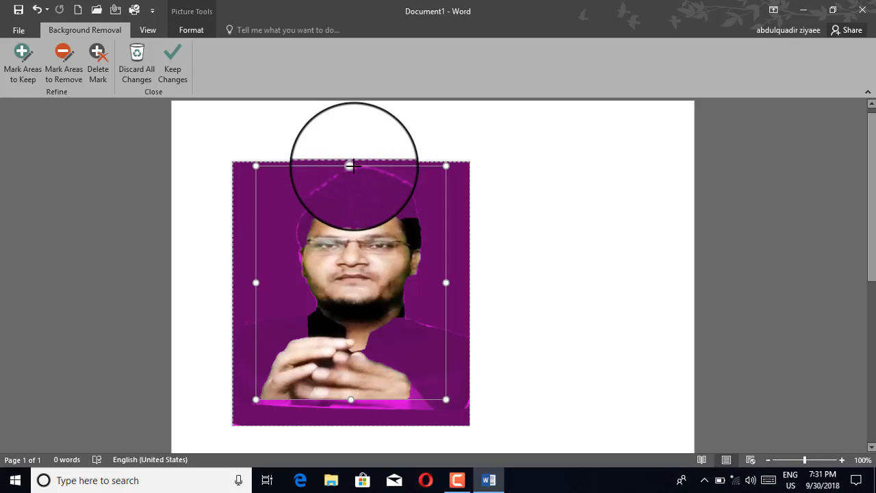
drag(351, 403, 350, 411)
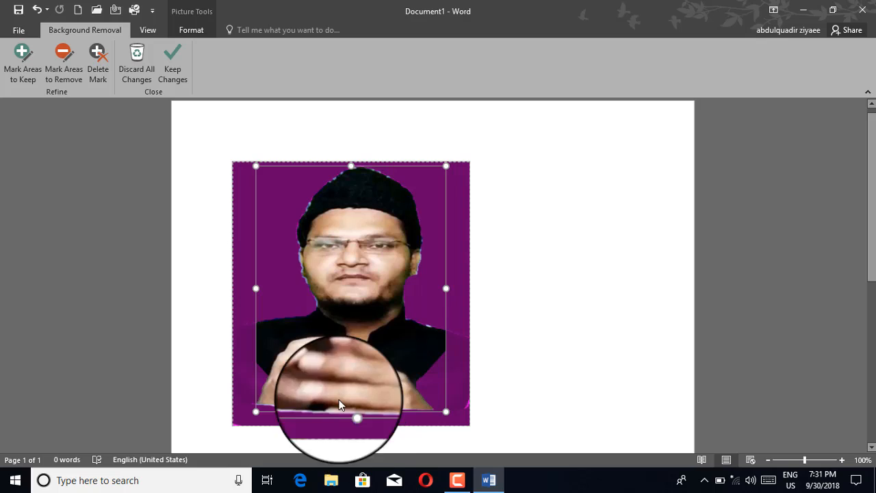
drag(256, 288, 251, 290)
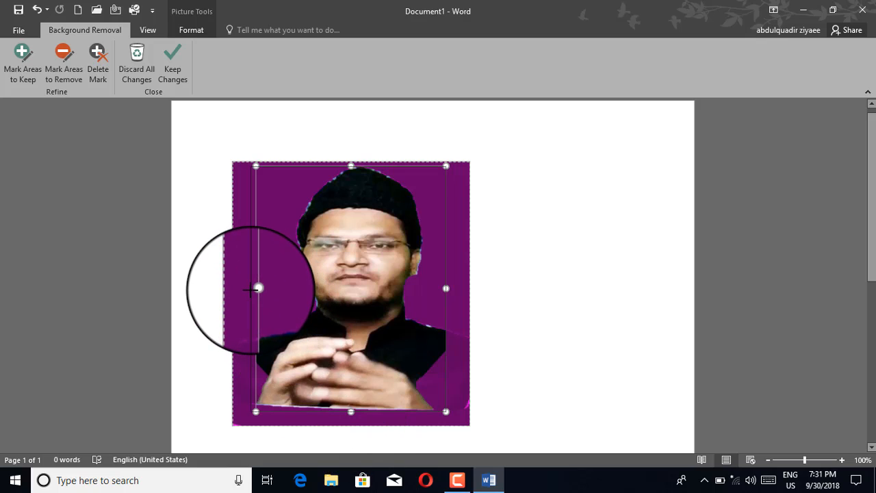
drag(250, 289, 250, 288)
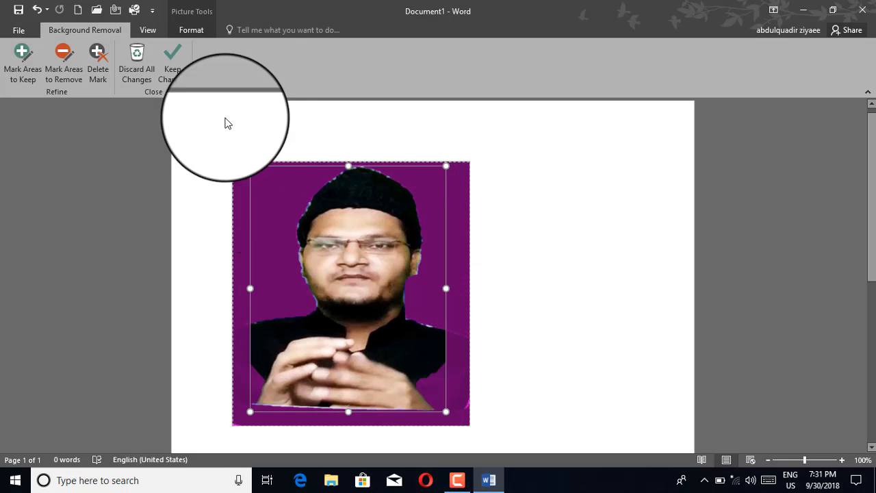
Keep the background-removal changes so only the figure remains on the white page.
click(175, 73)
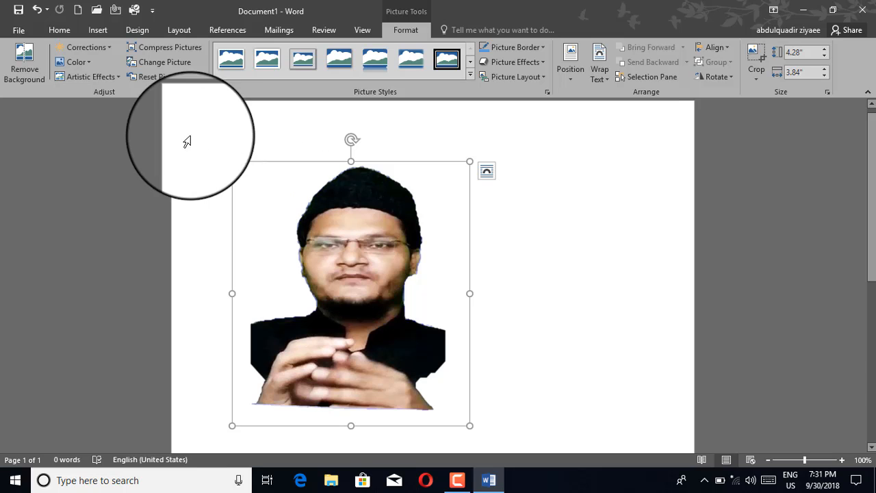
Restore the blue background, restart removal, and widen the keep area over cap, torso and both sides.
click(162, 82)
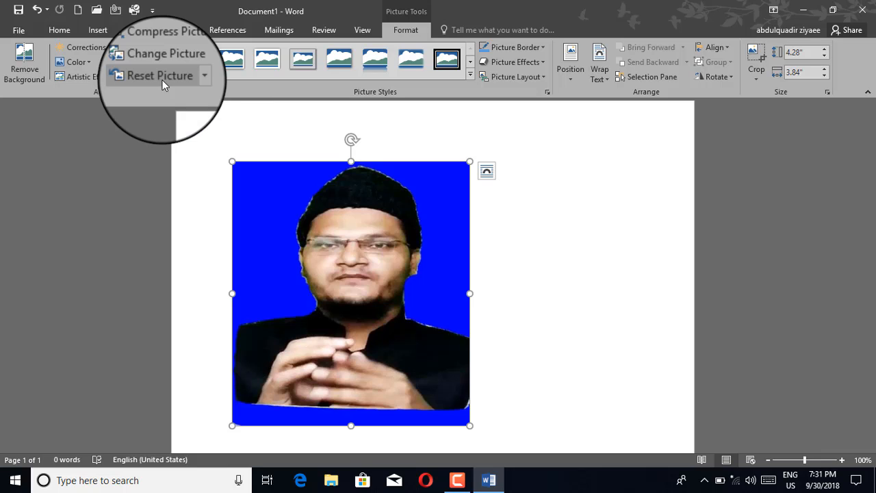
click(35, 74)
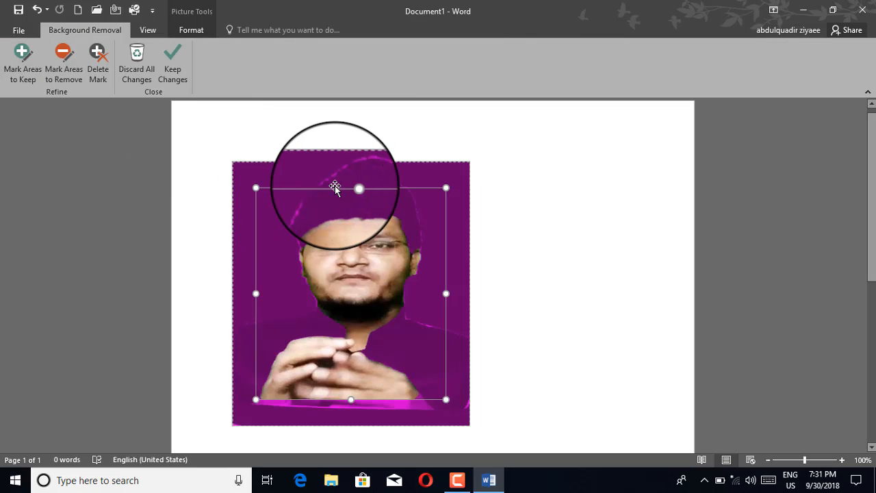
drag(351, 188, 355, 167)
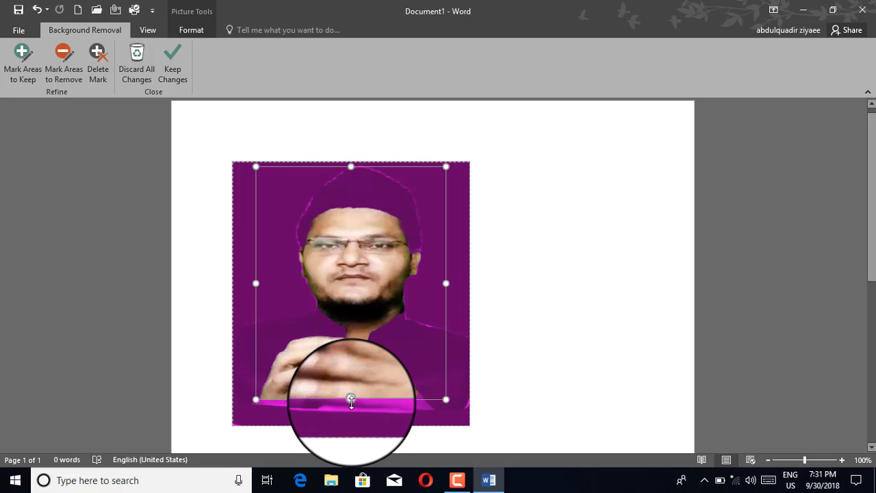
drag(351, 398, 351, 419)
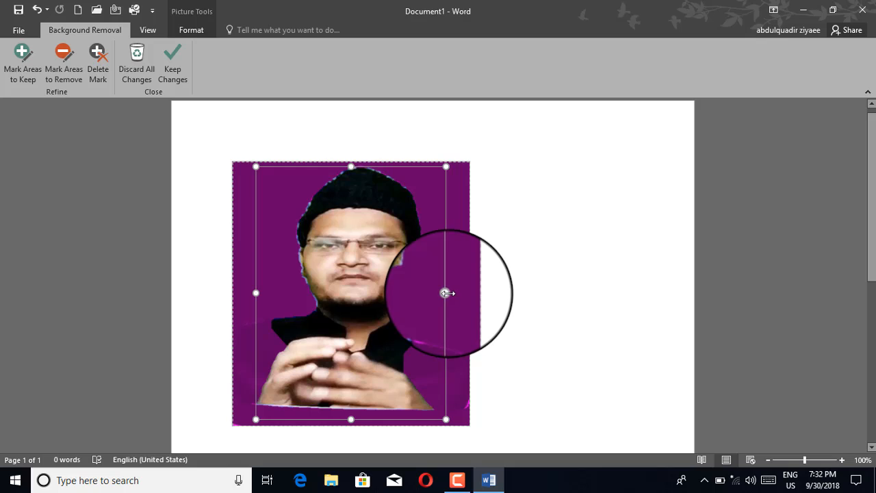
drag(447, 293, 460, 293)
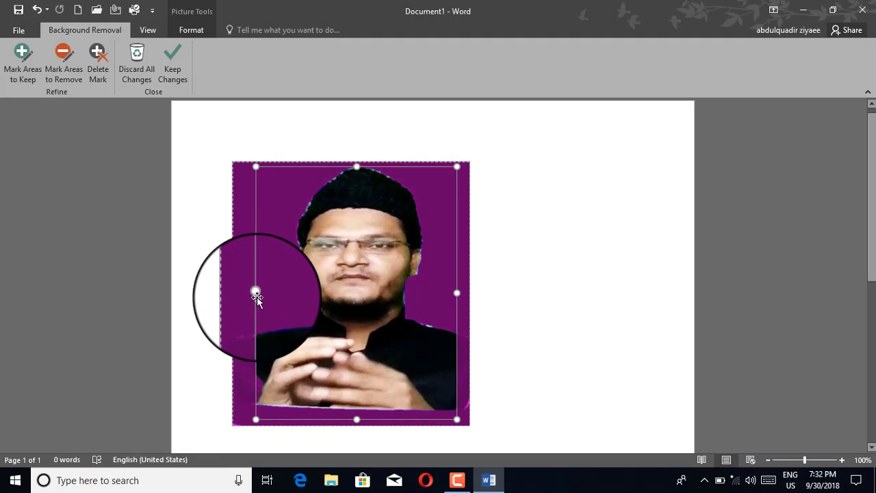
drag(256, 293, 244, 297)
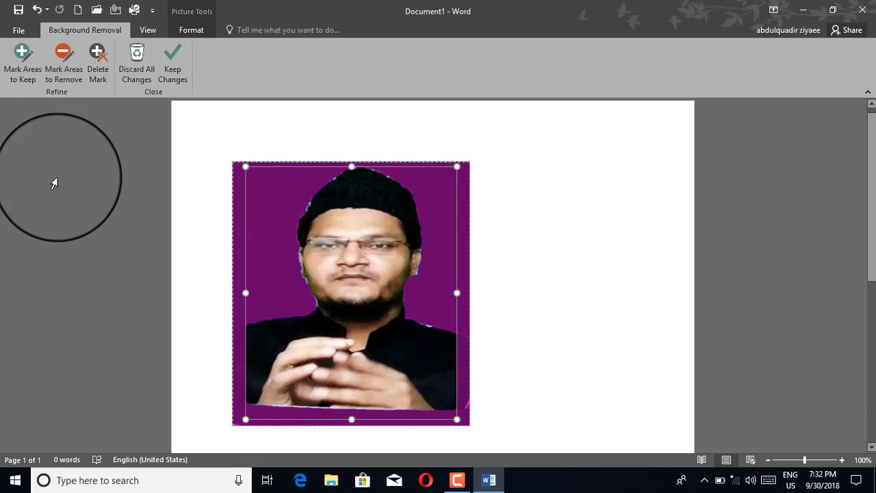
Mark the shoulders, lower jacket and hands to keep, apply the removal, then reset the picture.
click(27, 73)
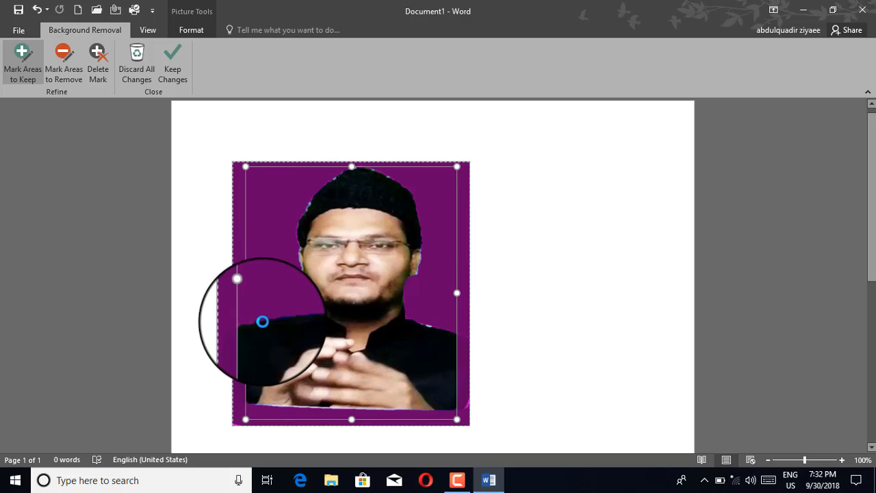
click(305, 314)
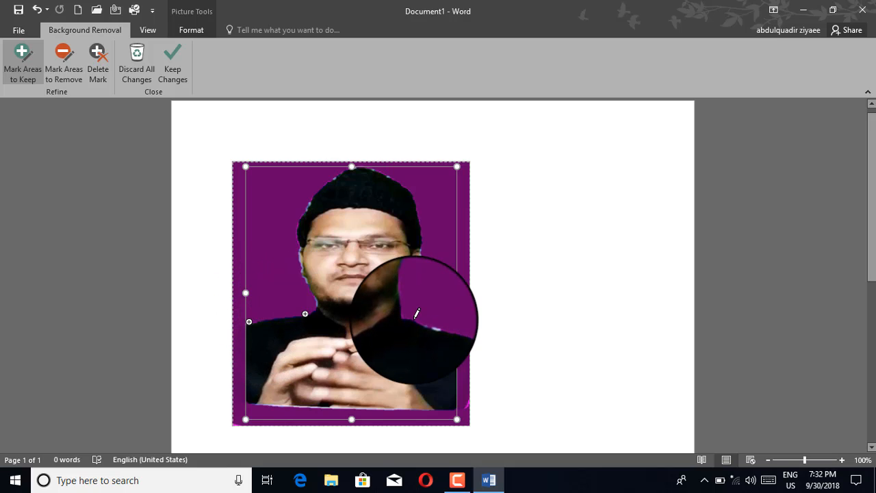
click(450, 328)
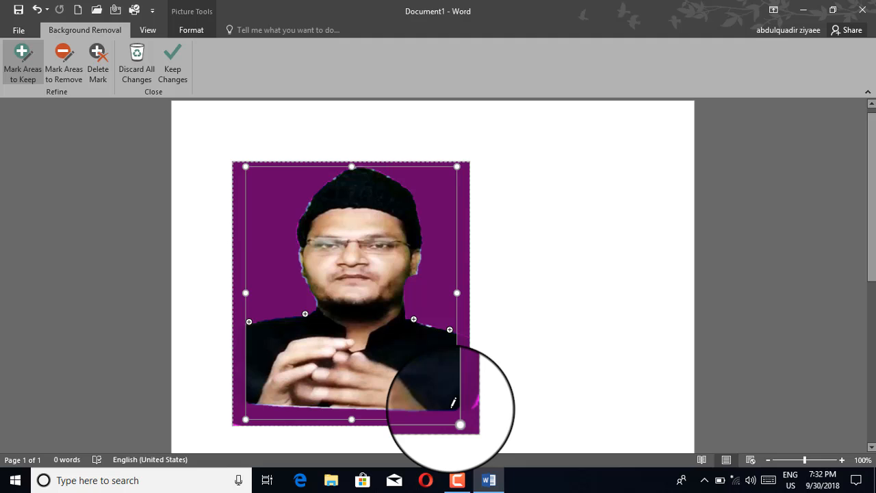
click(450, 407)
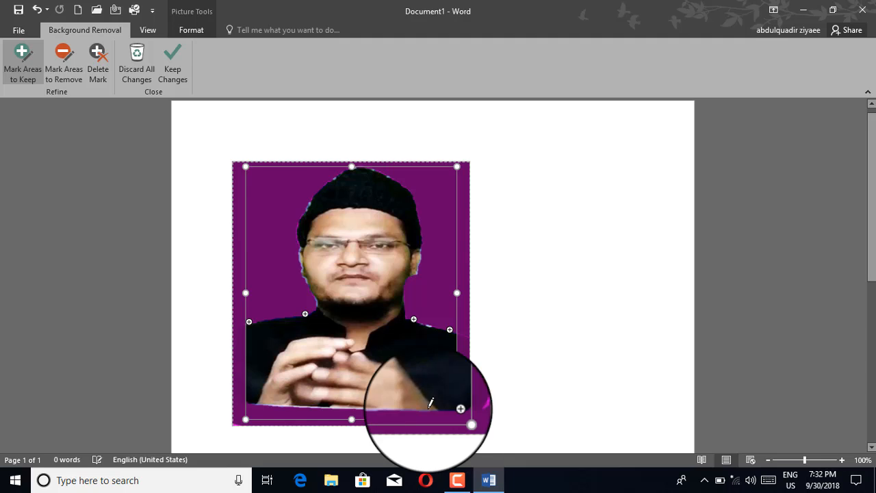
click(336, 407)
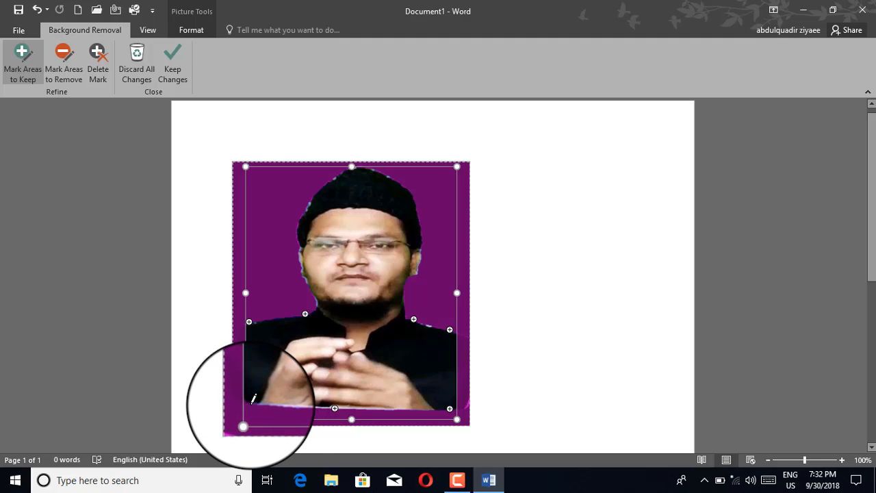
click(249, 363)
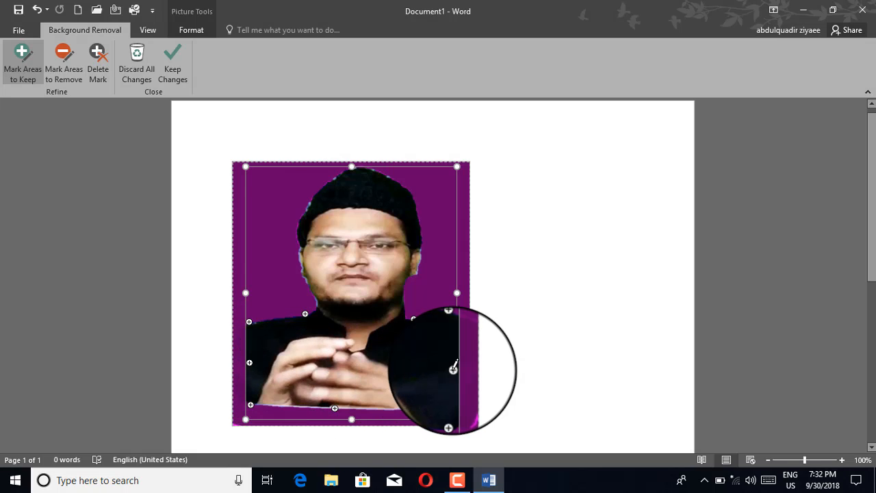
click(177, 66)
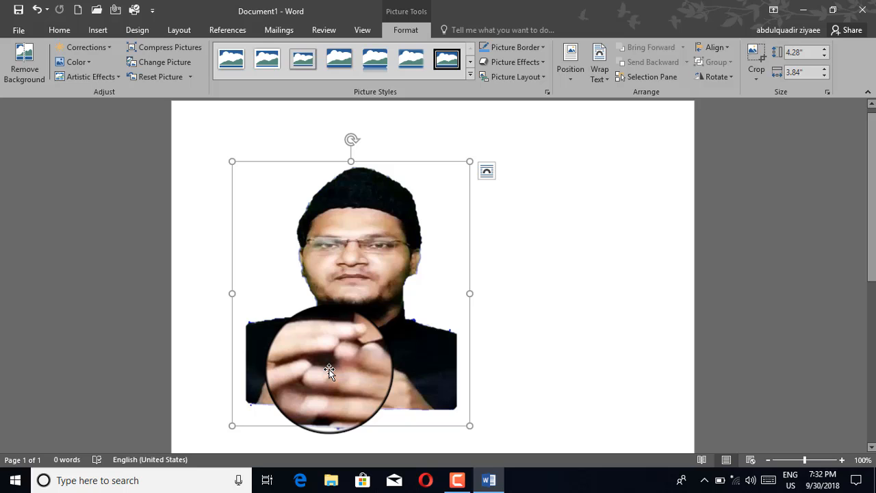
click(158, 80)
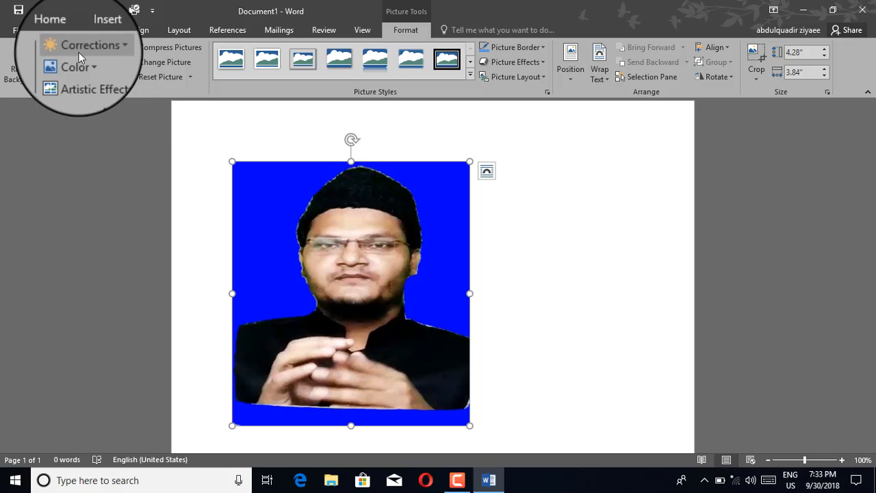
click(103, 48)
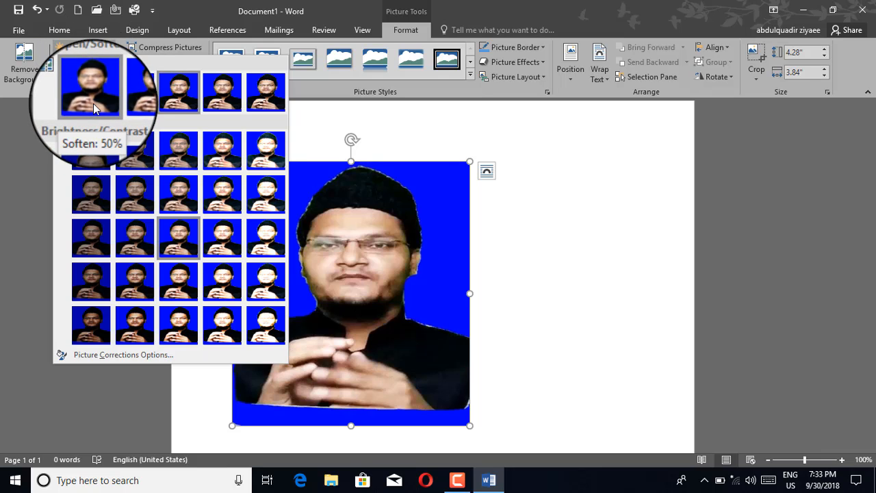
click(132, 159)
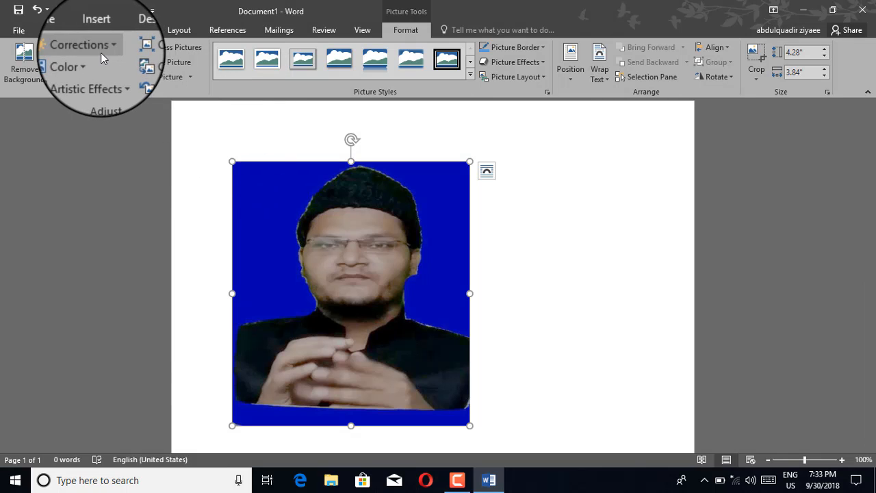
click(100, 51)
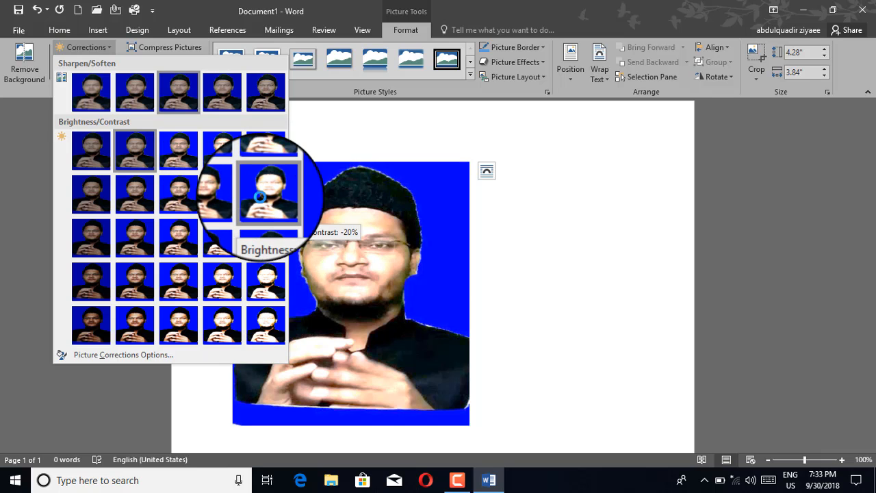
click(220, 199)
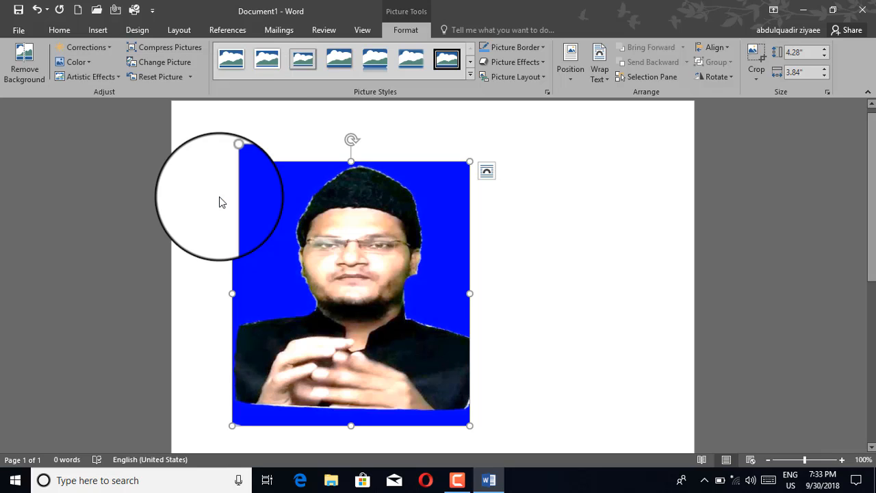
click(164, 77)
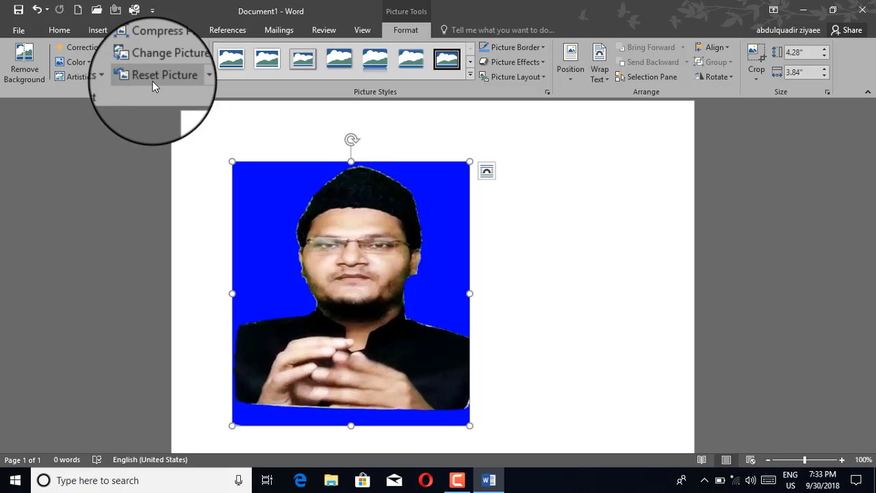
click(88, 63)
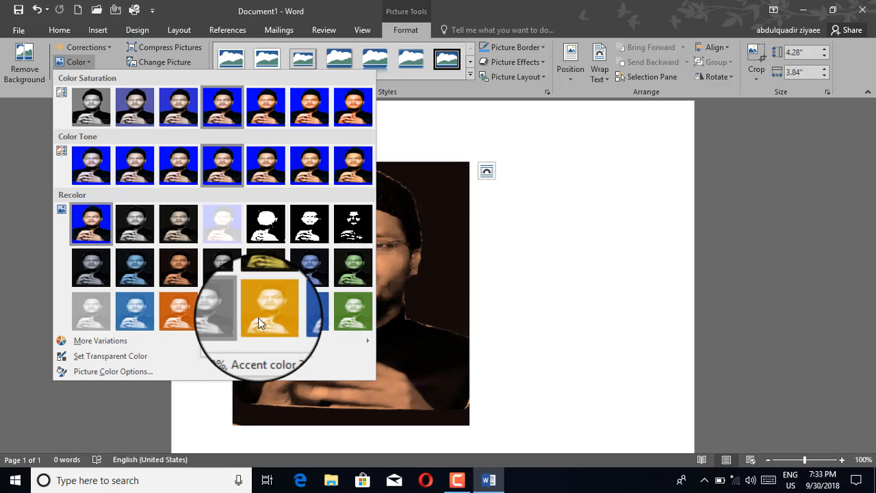
click(258, 317)
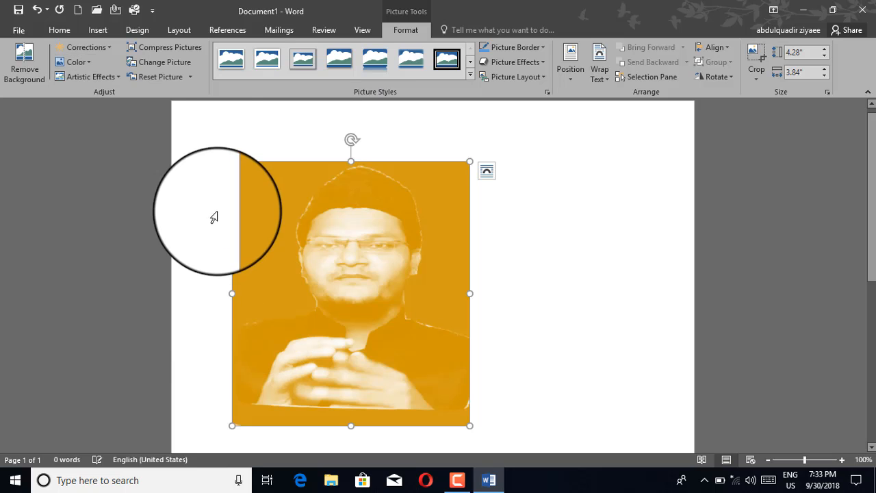
click(85, 61)
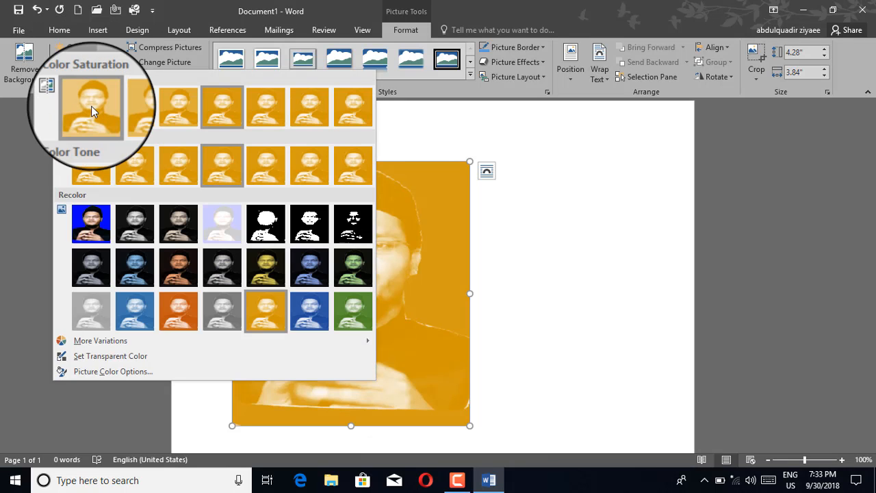
click(134, 235)
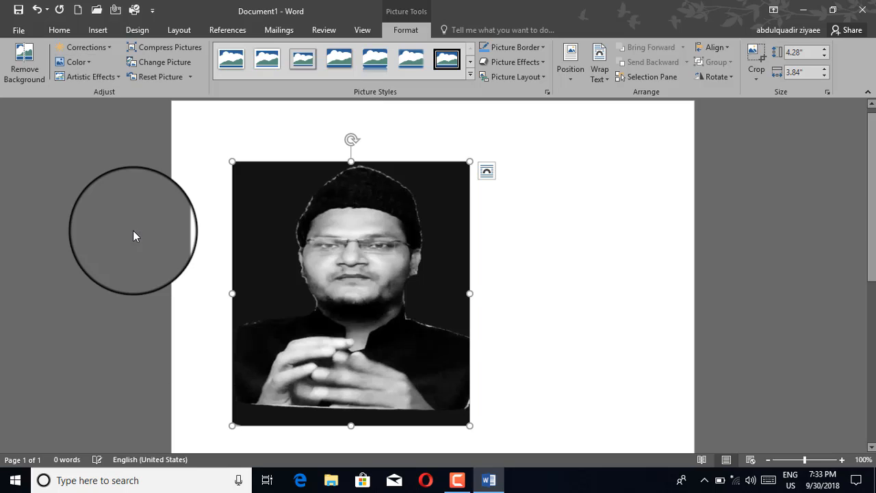
click(85, 64)
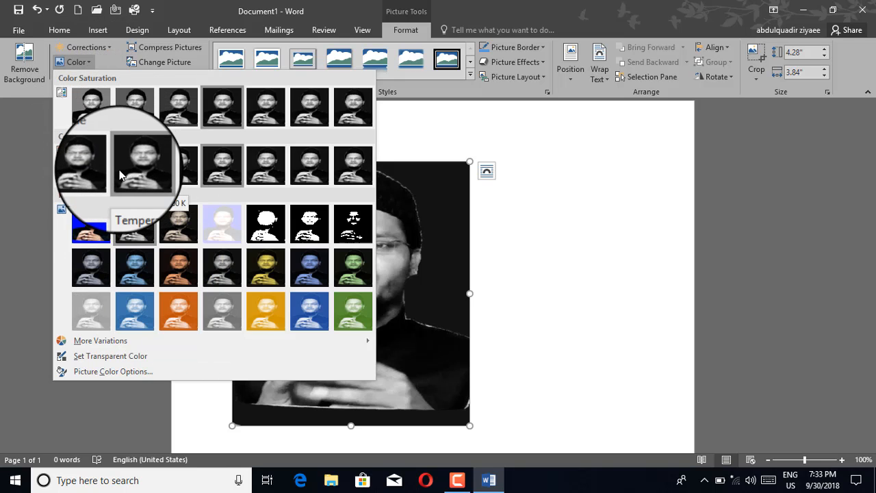
click(174, 176)
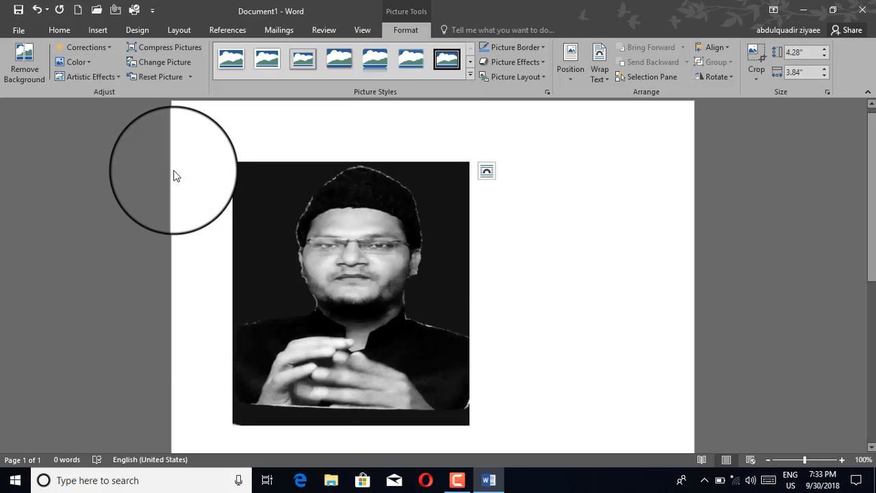
click(162, 78)
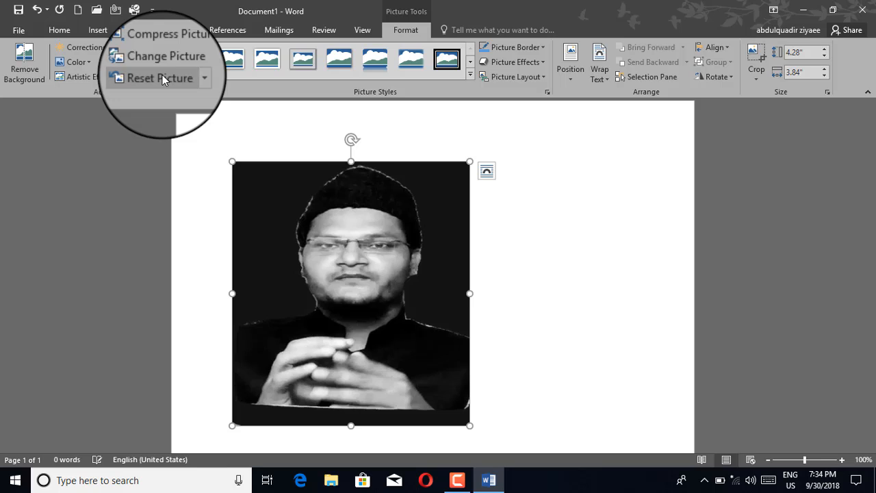
Try the Photocopy artistic effect, reset the picture, and bring up Compress Pictures.
click(112, 82)
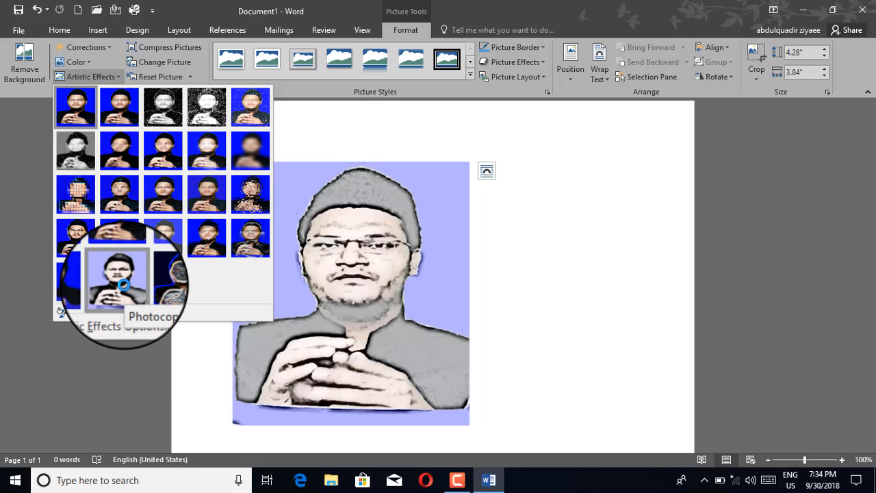
click(124, 284)
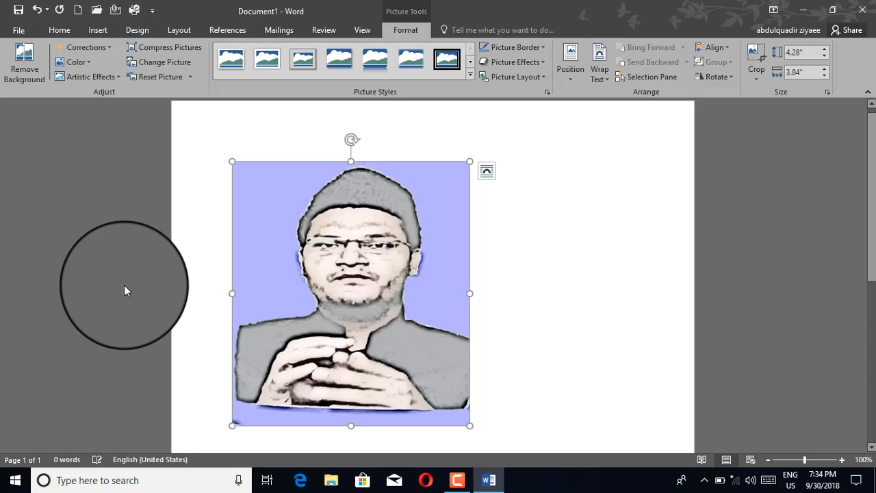
click(157, 78)
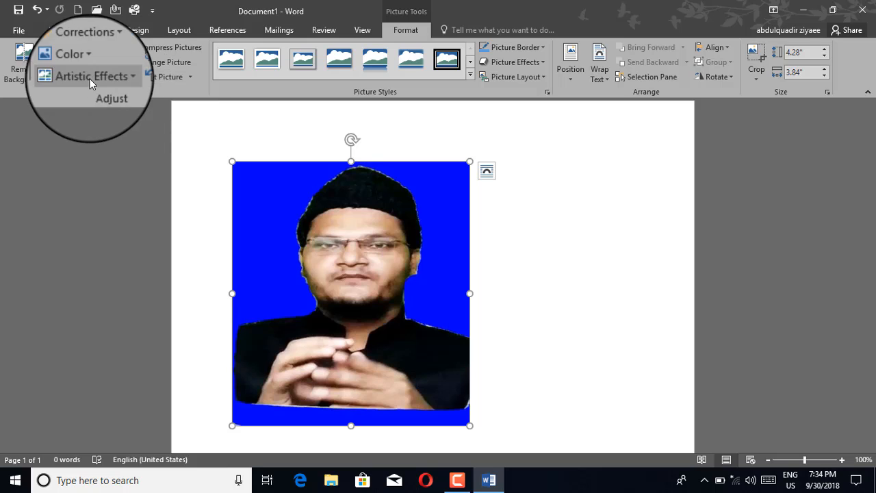
click(165, 49)
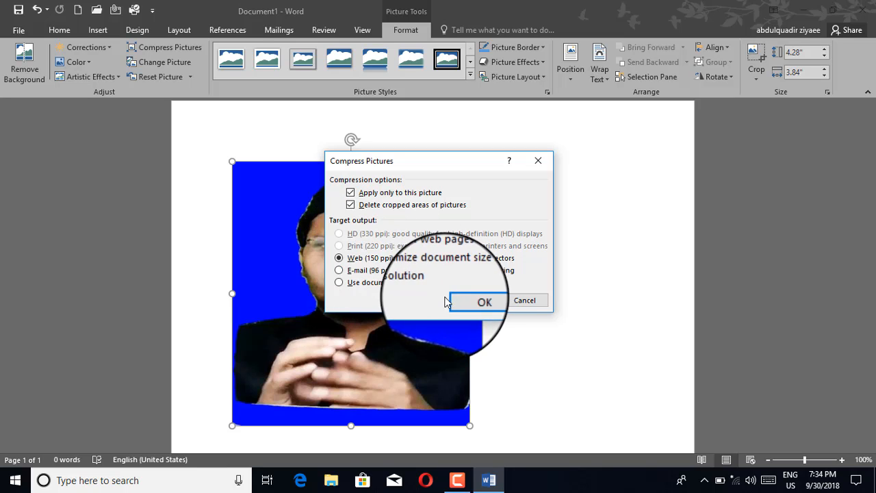
click(471, 299)
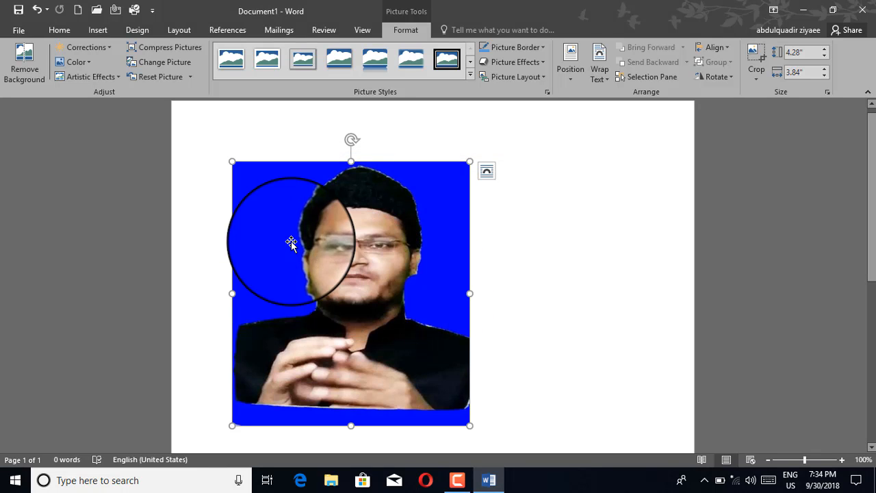
click(163, 46)
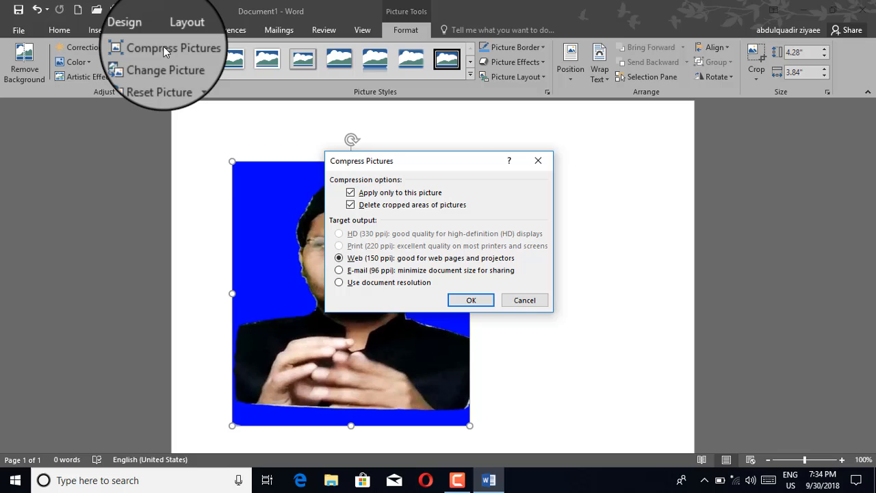
click(522, 302)
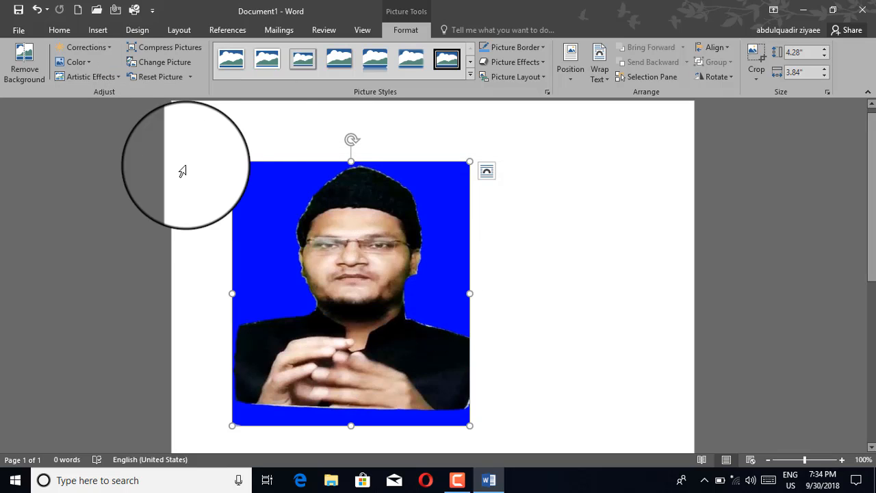
Replace the photo with 1532781851631.png, working offline to pick it from the computer.
click(149, 61)
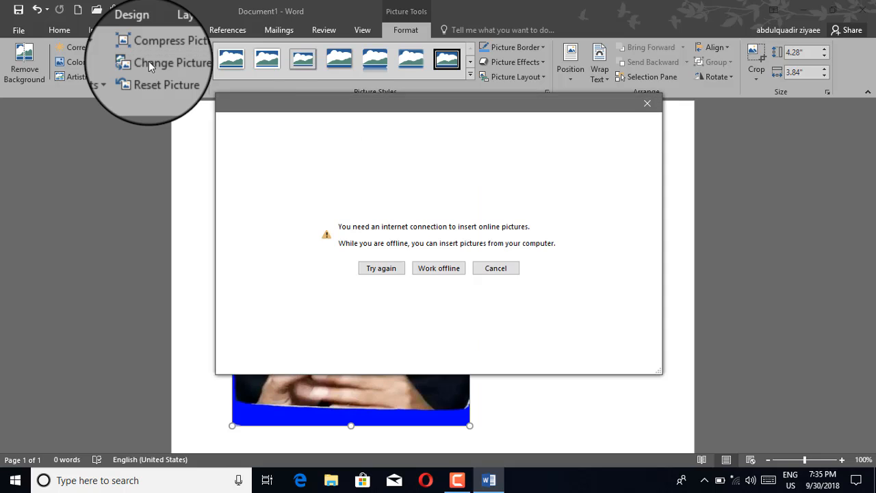
click(489, 270)
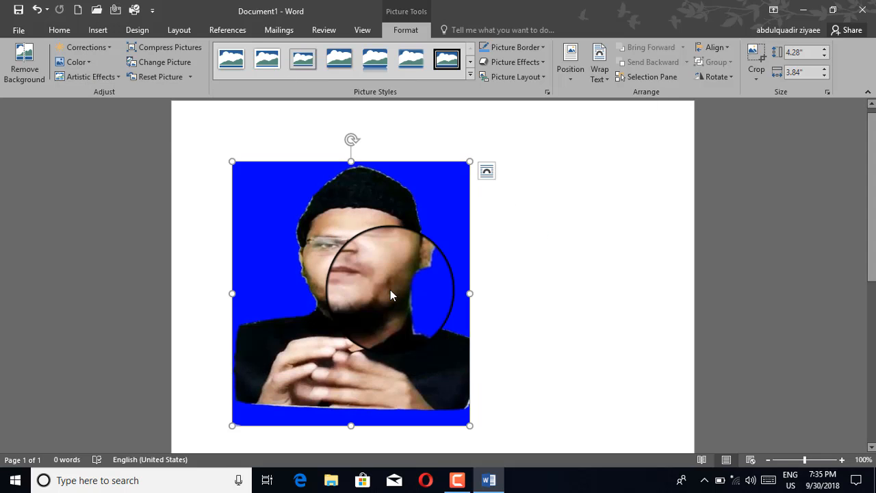
click(171, 61)
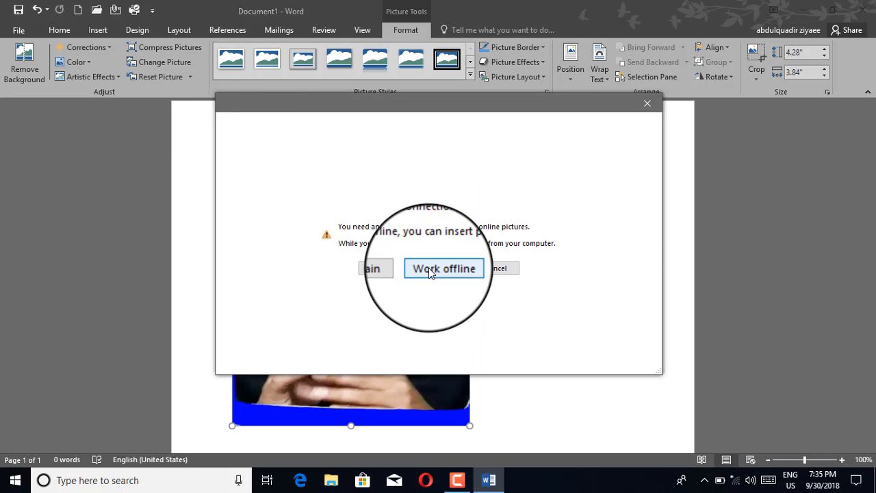
click(429, 270)
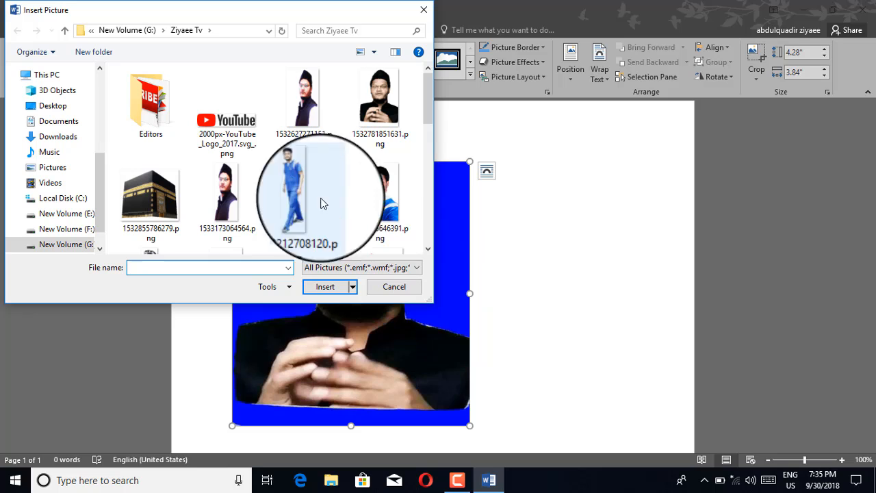
click(394, 135)
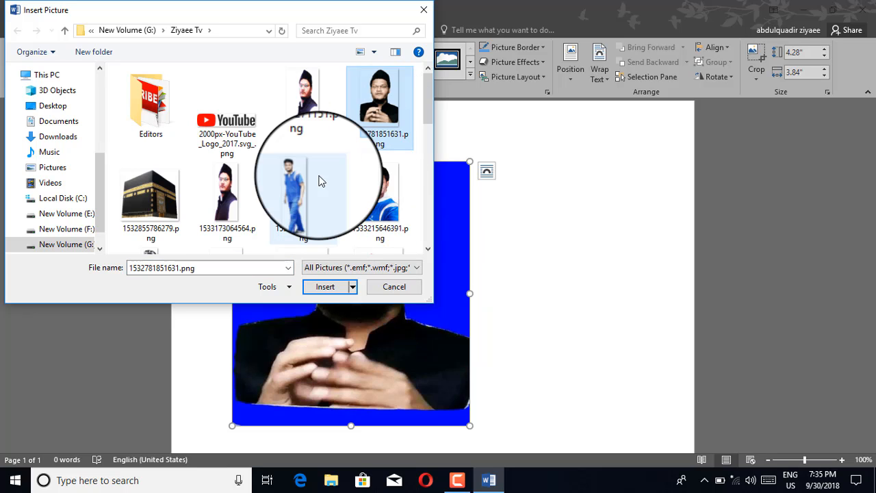
scroll(349, 171, down, 5)
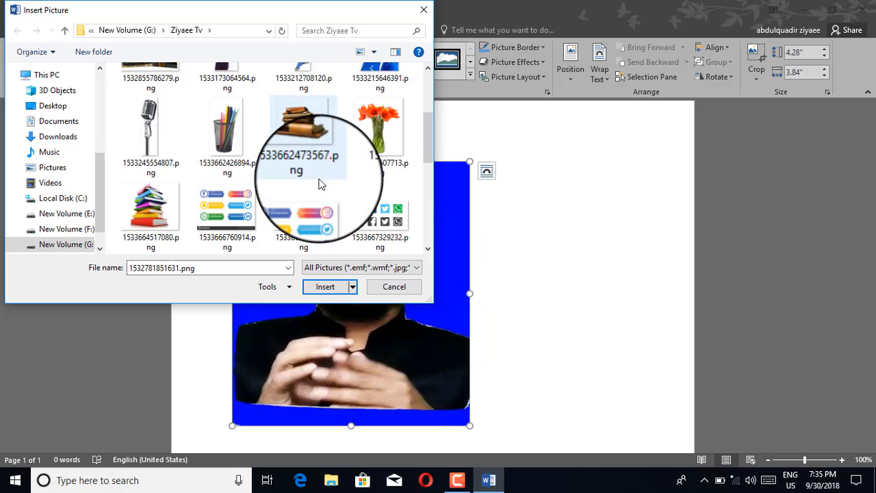
click(321, 286)
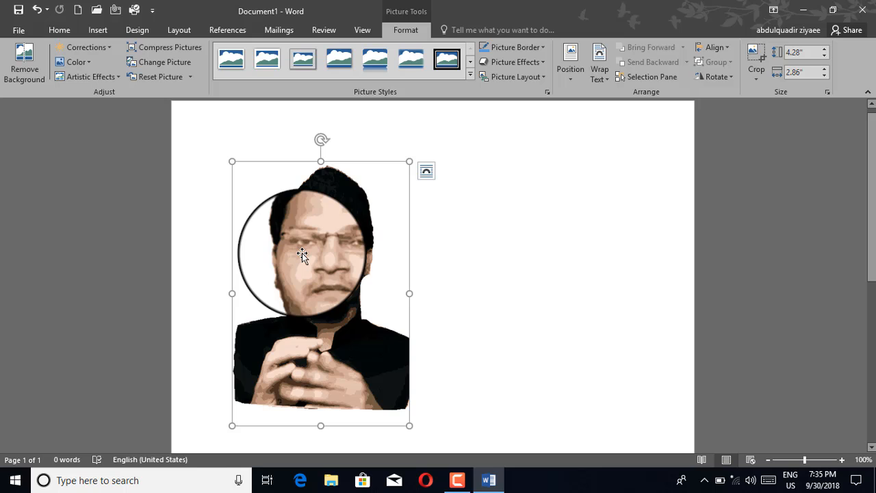
click(81, 64)
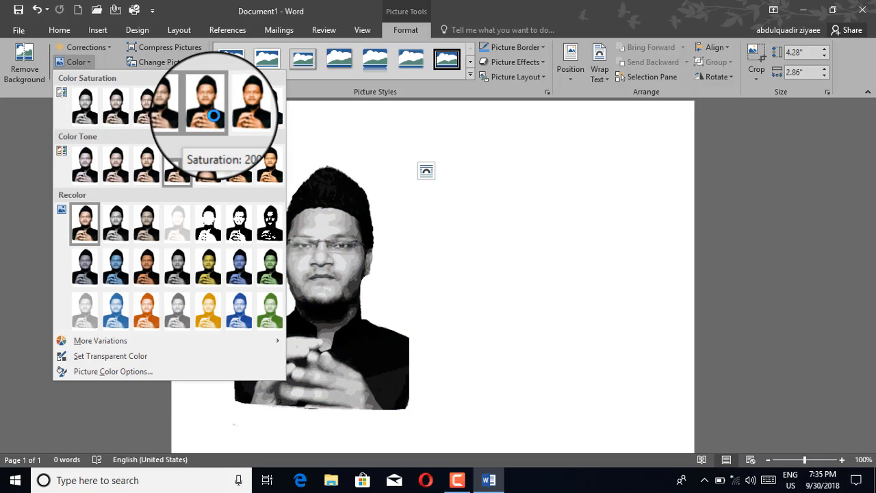
click(214, 121)
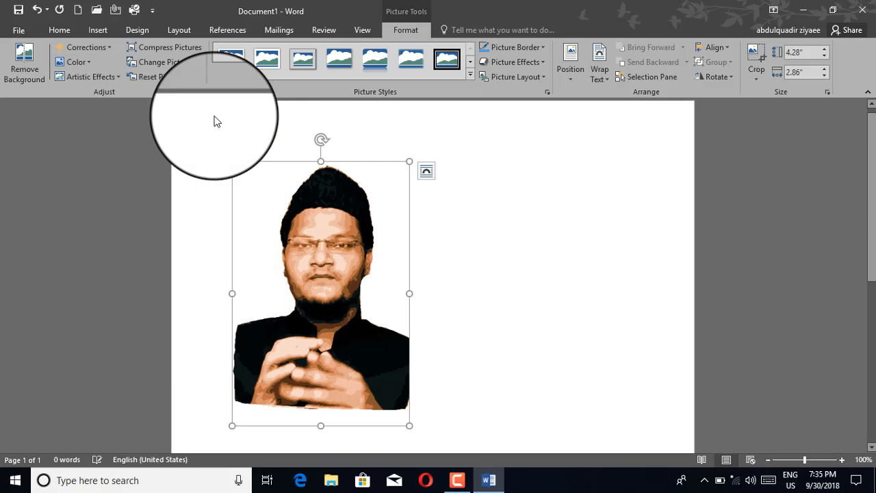
click(154, 80)
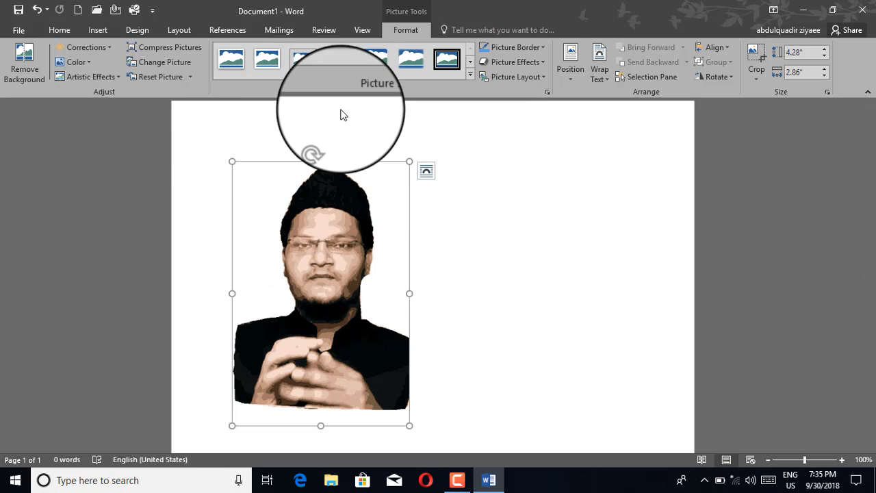
Try several picture styles before settling on the Metal Oval frame for the portrait.
click(470, 76)
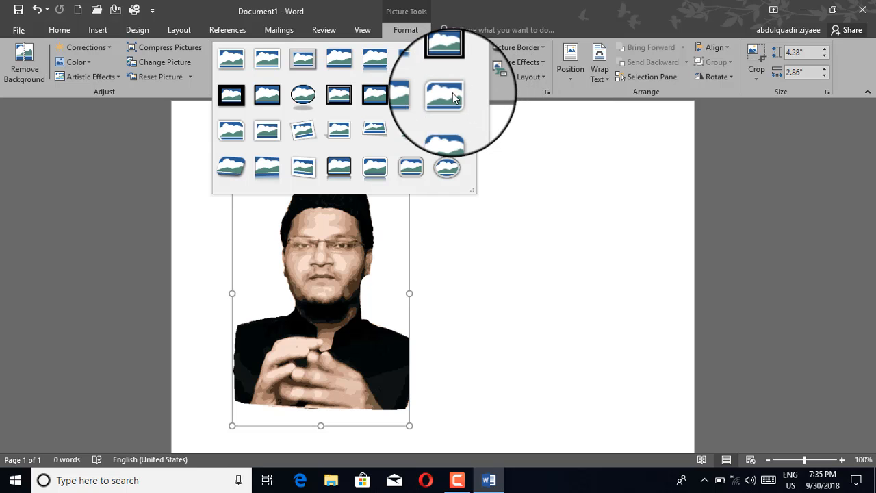
click(447, 97)
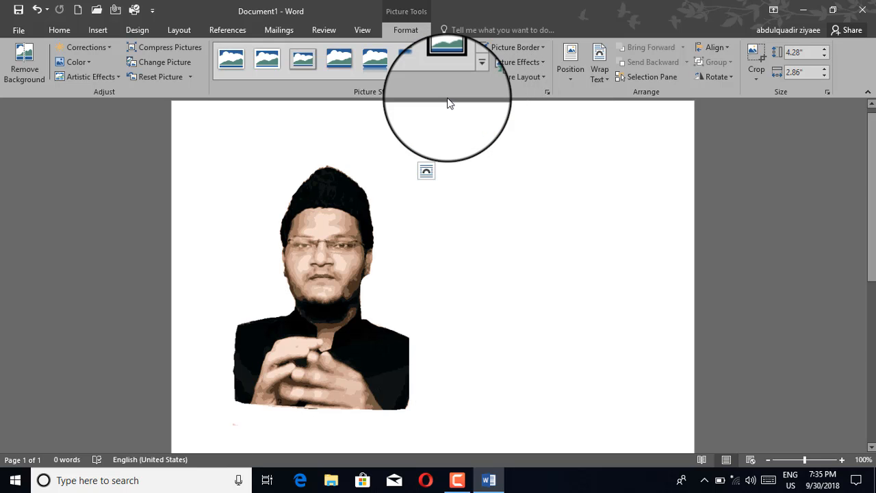
click(471, 76)
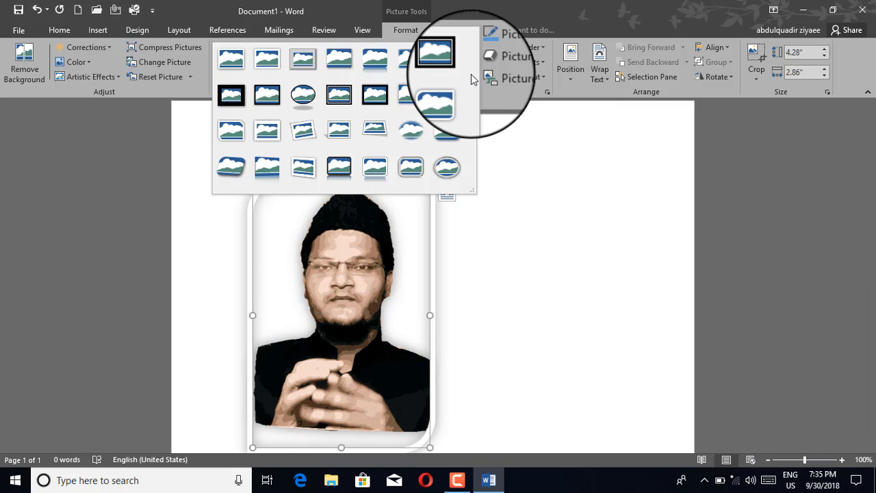
click(312, 102)
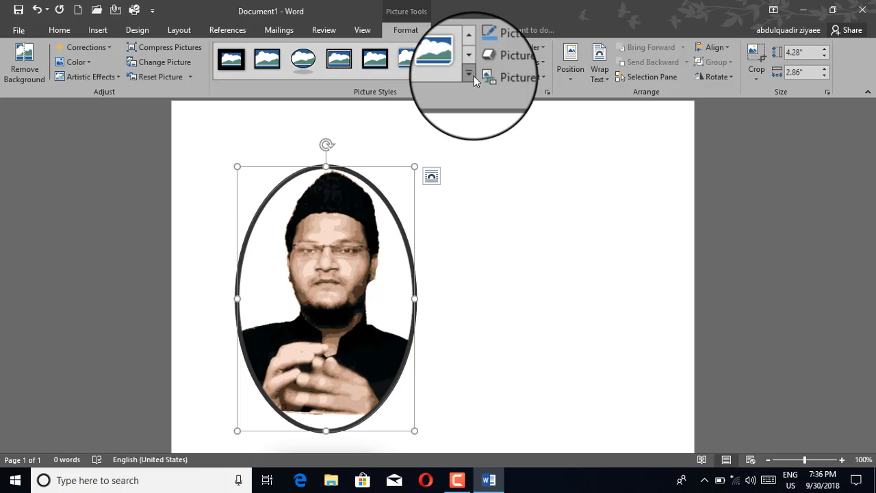
click(469, 74)
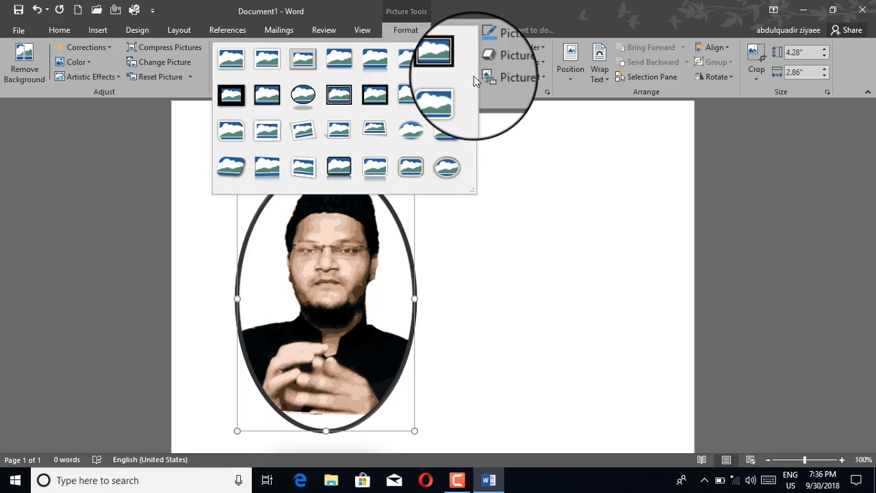
click(311, 104)
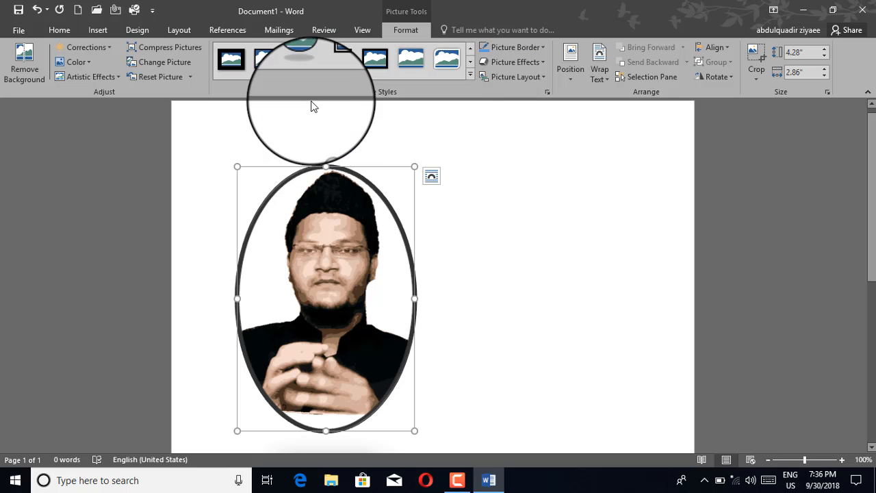
click(471, 76)
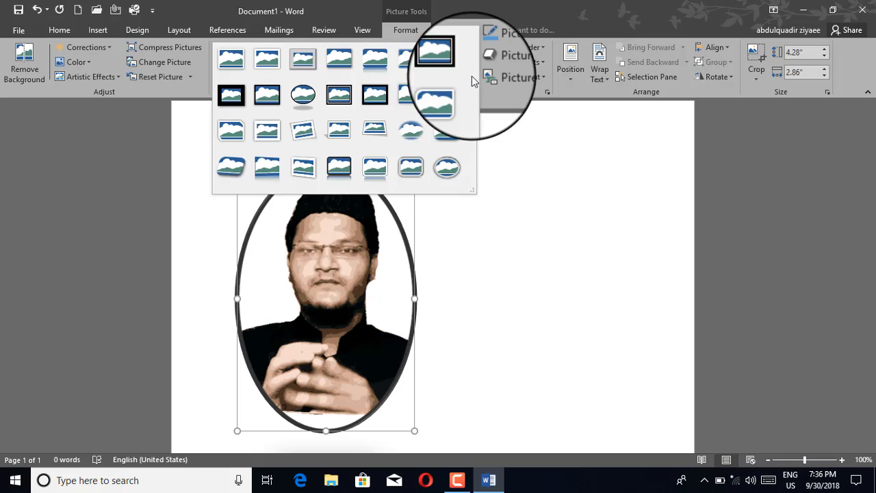
click(439, 170)
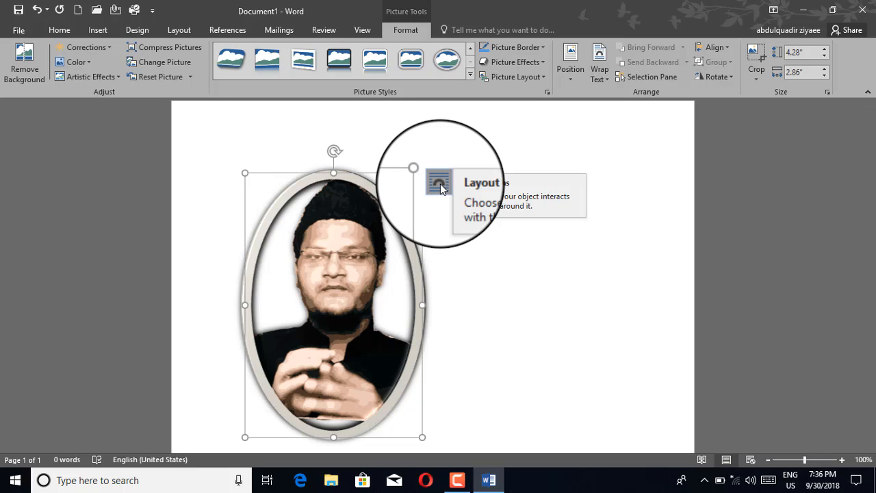
Try Square and Through wrapping, settle on Behind Text, and close the layout options.
click(440, 186)
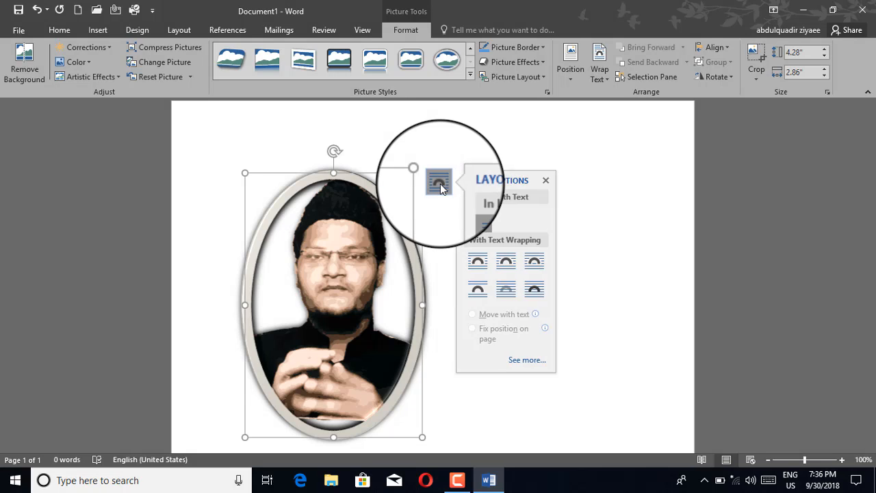
click(483, 264)
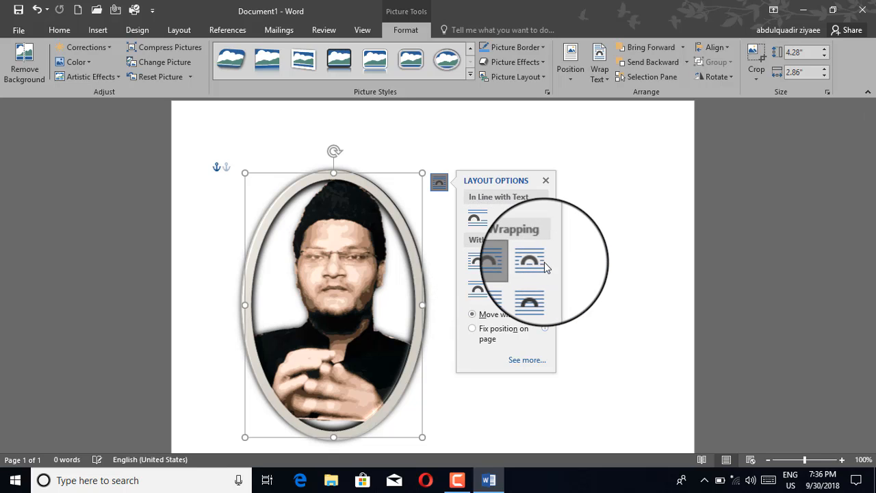
click(529, 264)
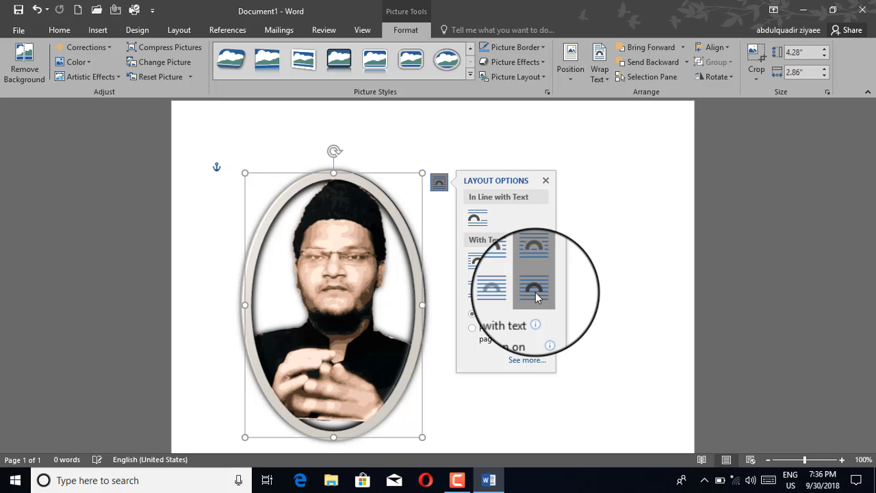
click(501, 290)
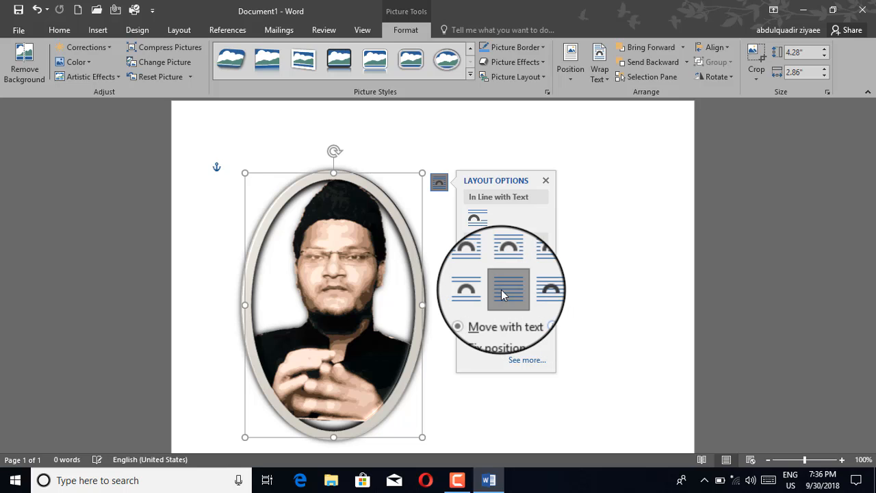
click(546, 179)
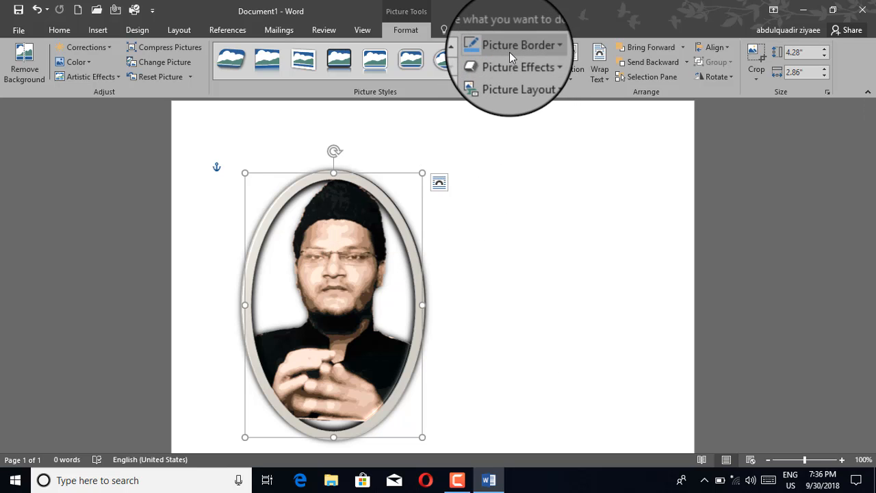
Remove the portrait's coloured oval border, leaving only a thin outline.
click(537, 50)
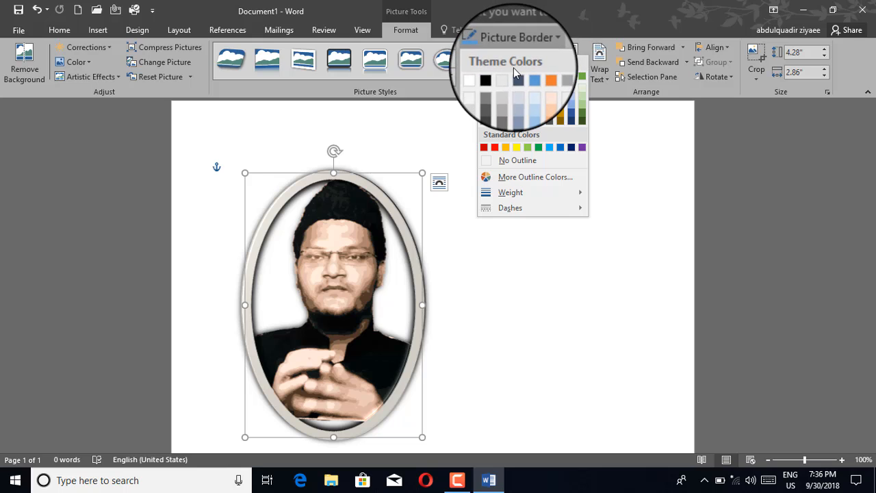
click(495, 148)
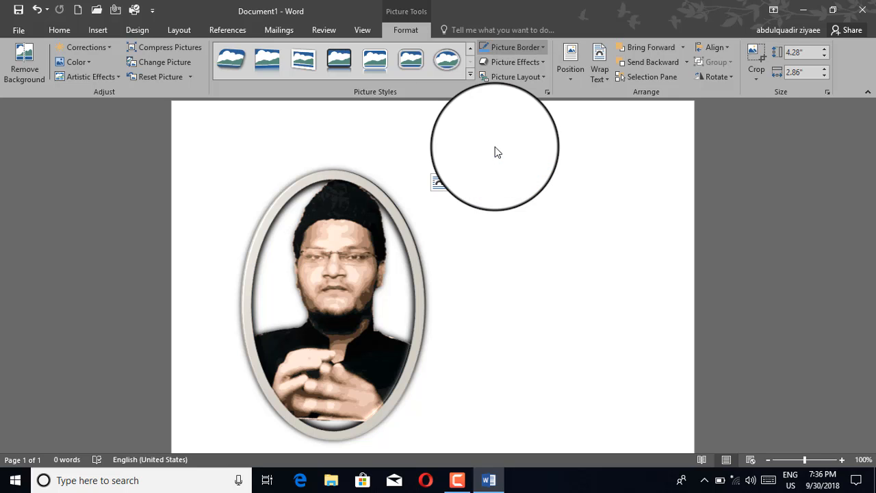
click(518, 50)
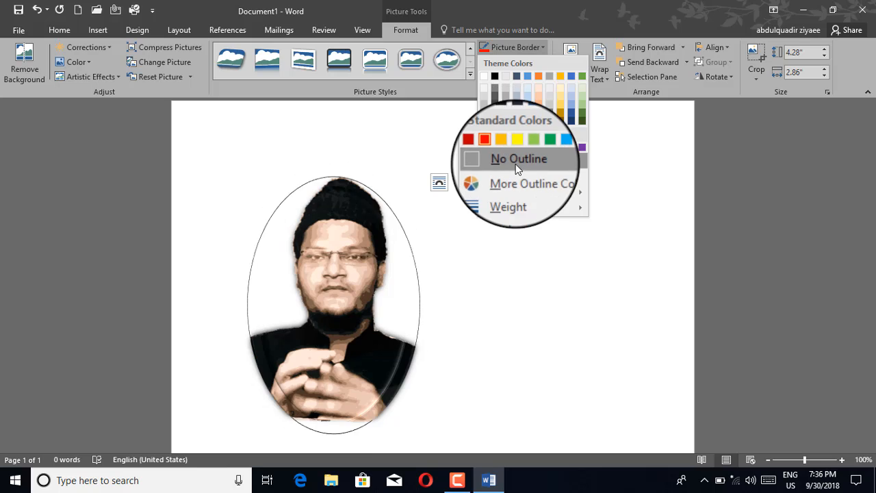
click(496, 148)
key(ctrl+z)
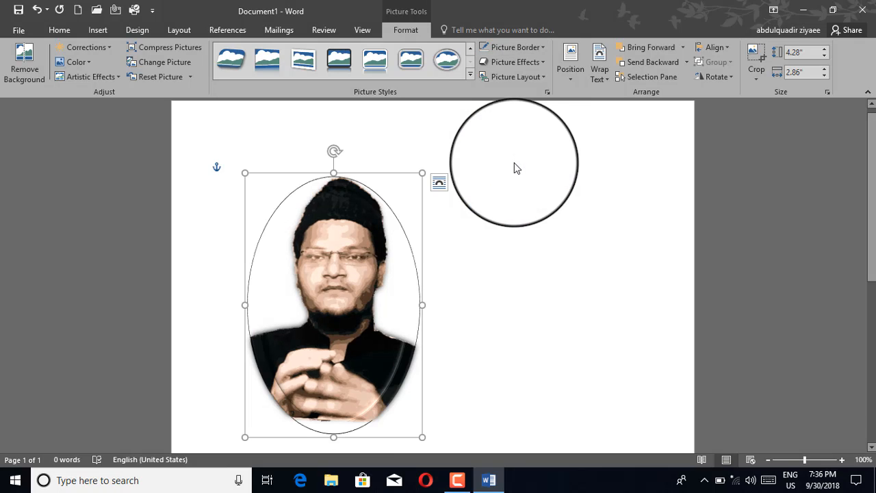
Apply a shadowed Picture Effects preset to the portrait.
click(518, 65)
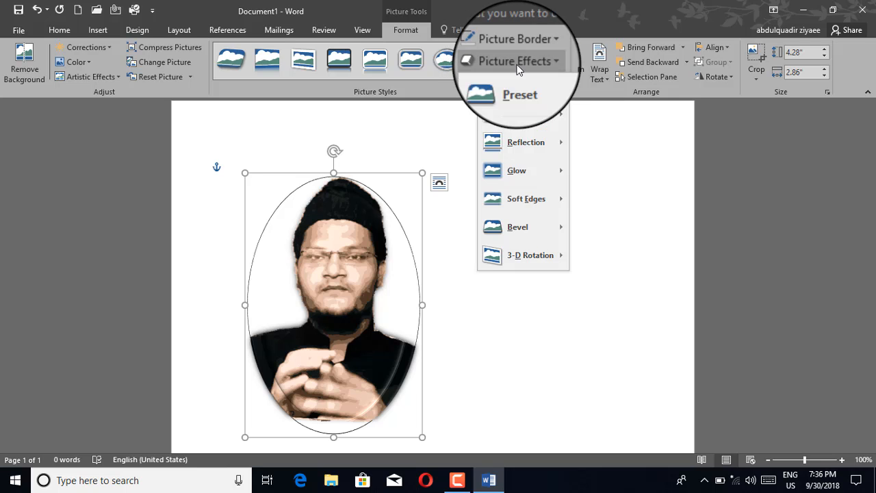
mouse_move(518, 88)
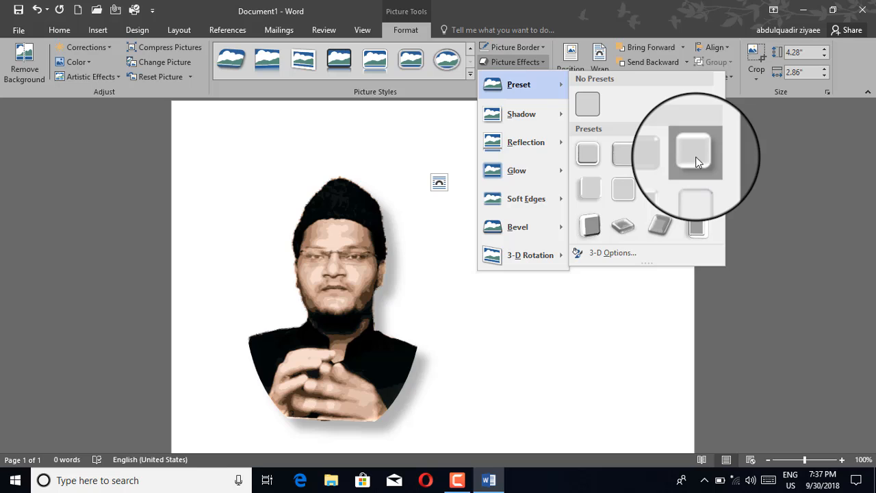
click(695, 156)
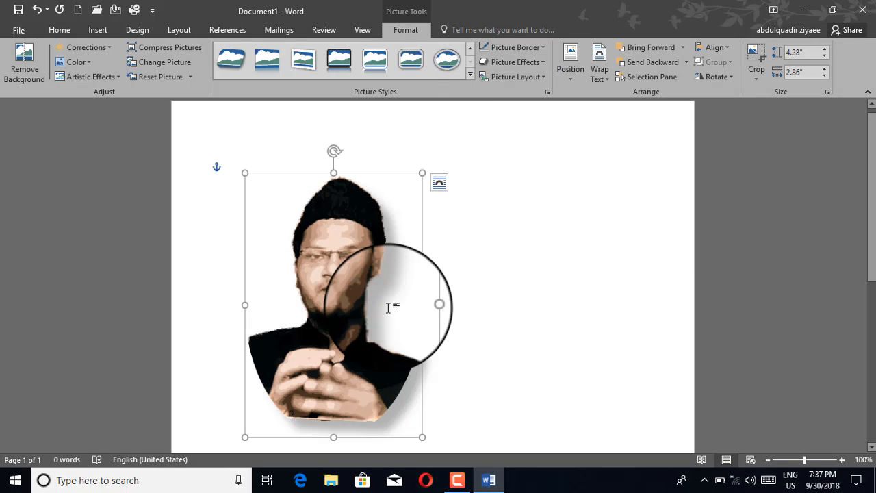
Tilt the portrait with a Perspective 3-D Rotation preset and preview a top-centre position.
click(507, 67)
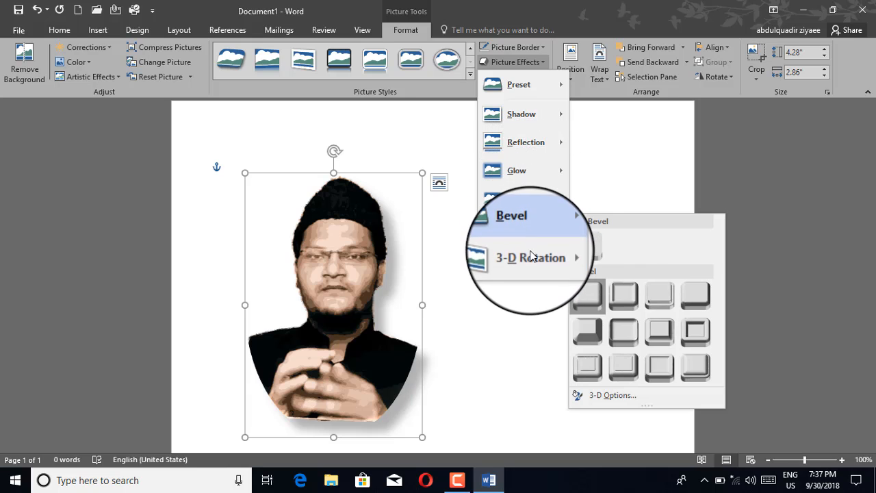
mouse_move(530, 255)
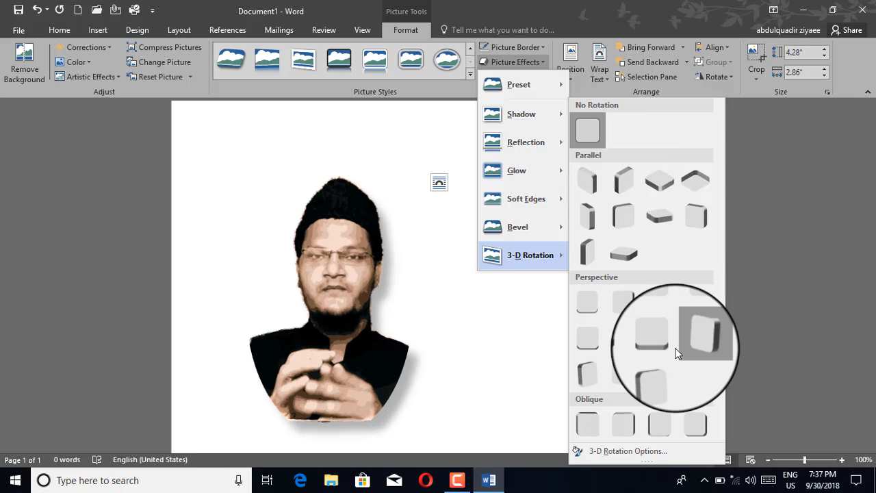
click(633, 354)
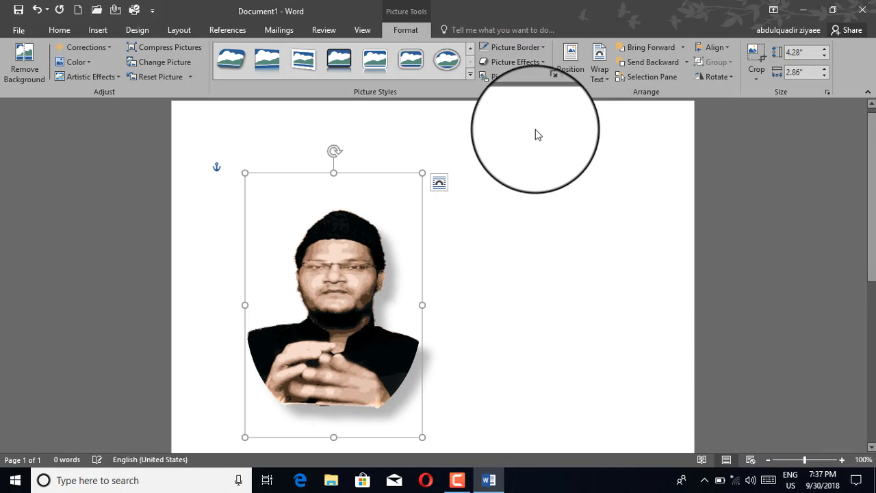
click(569, 70)
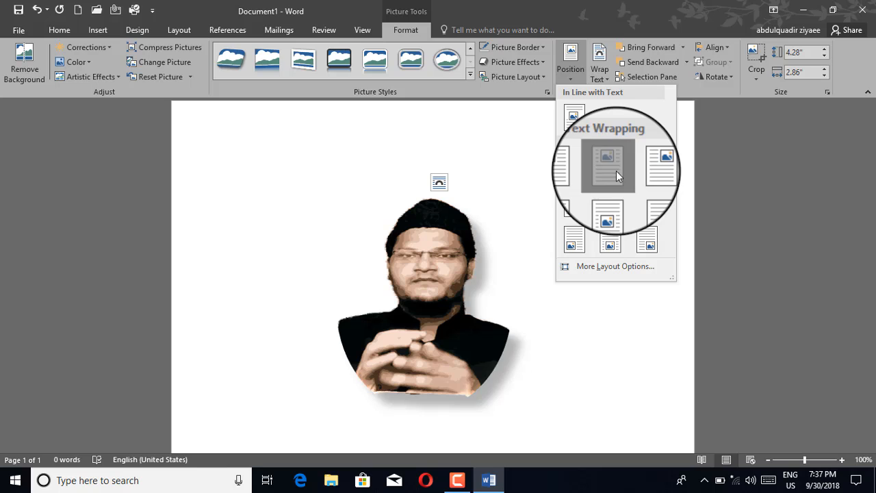
Place the portrait at Top Center of the page with square wrapping.
click(616, 176)
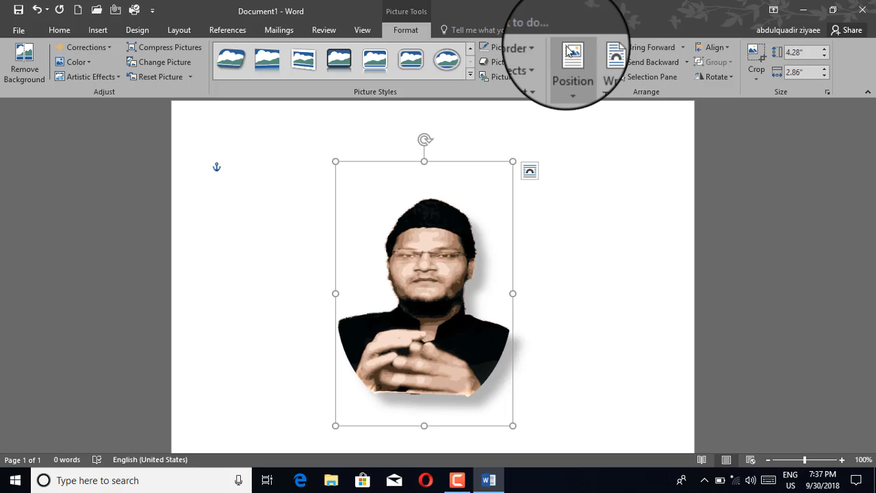
click(562, 49)
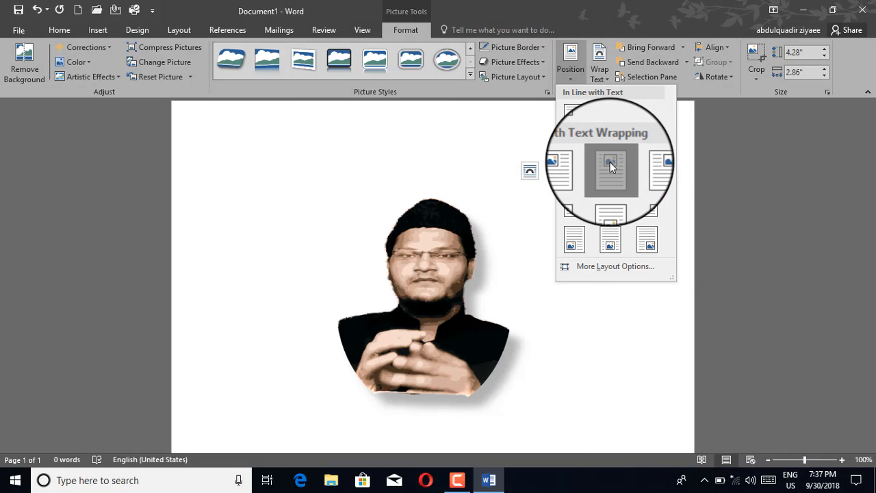
click(610, 162)
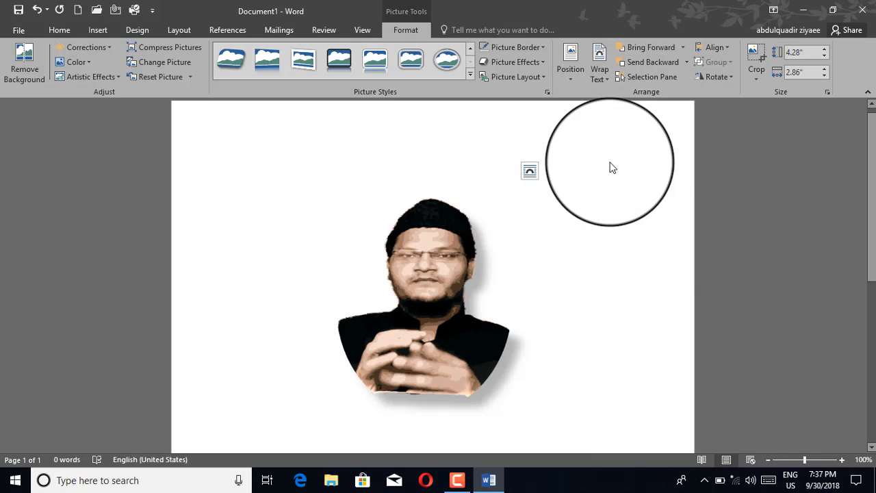
click(597, 75)
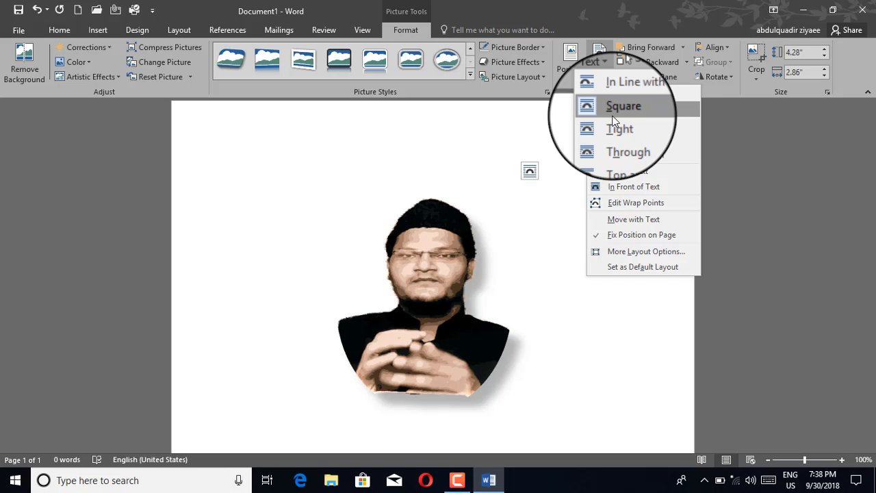
Set the portrait to Behind Text wrapping and drag it just right of the page's left edge.
click(613, 109)
drag(454, 307, 307, 260)
click(599, 69)
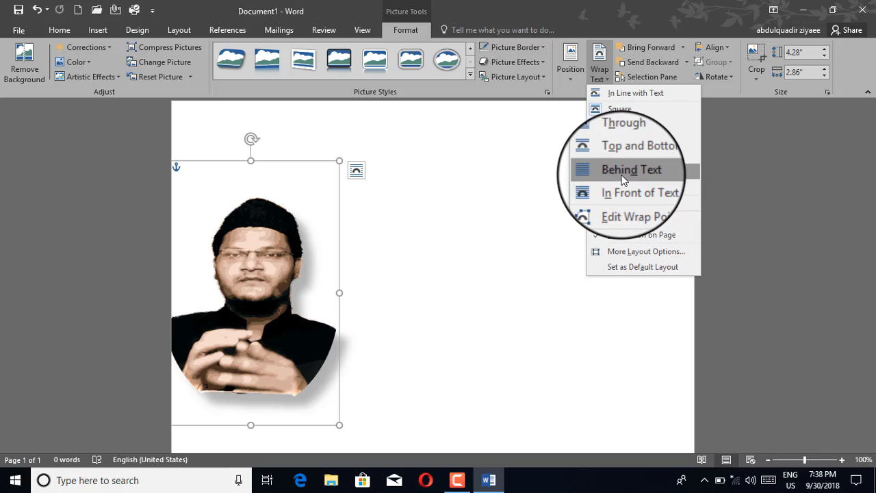
click(533, 121)
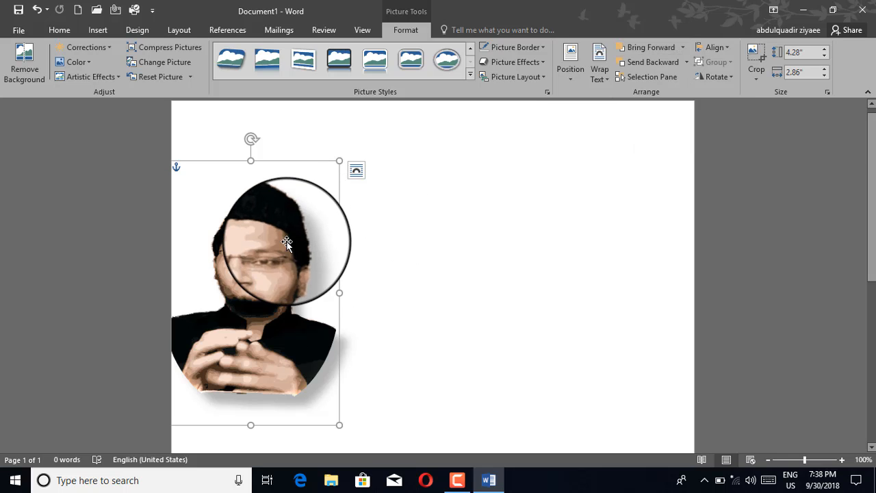
drag(287, 242, 341, 237)
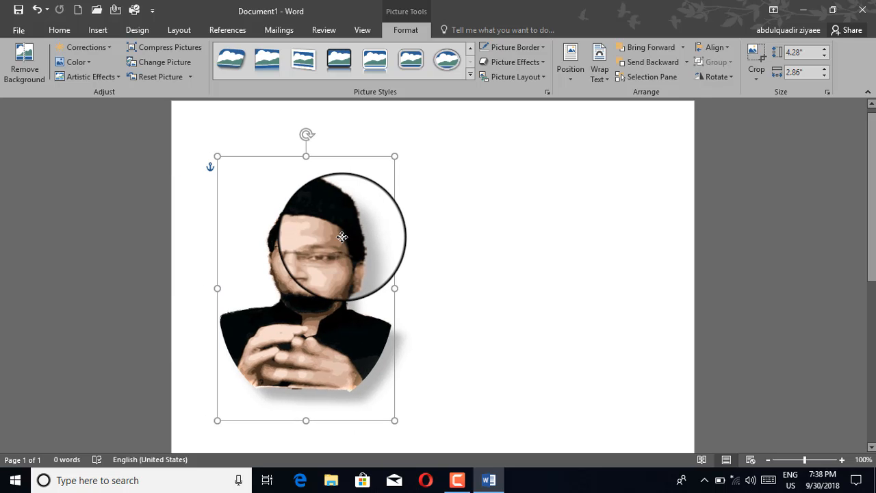
Insert the pictures icon new.png and passport size.jpg below the portrait.
click(463, 191)
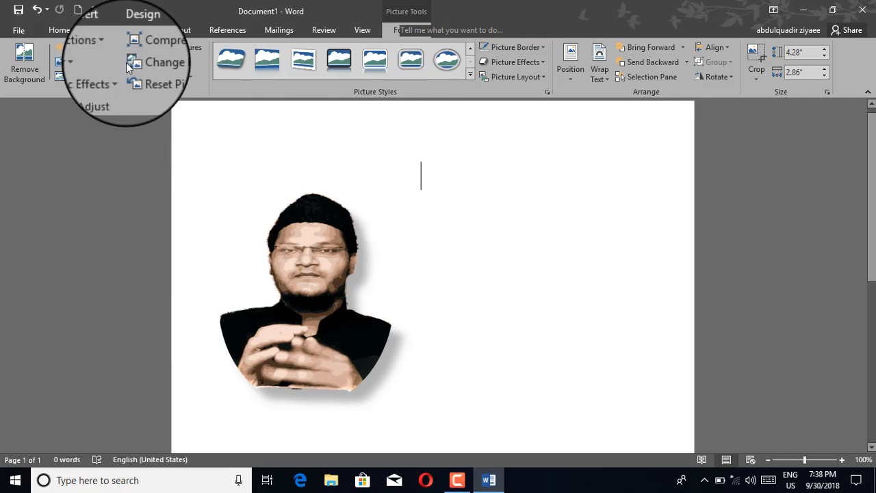
click(99, 35)
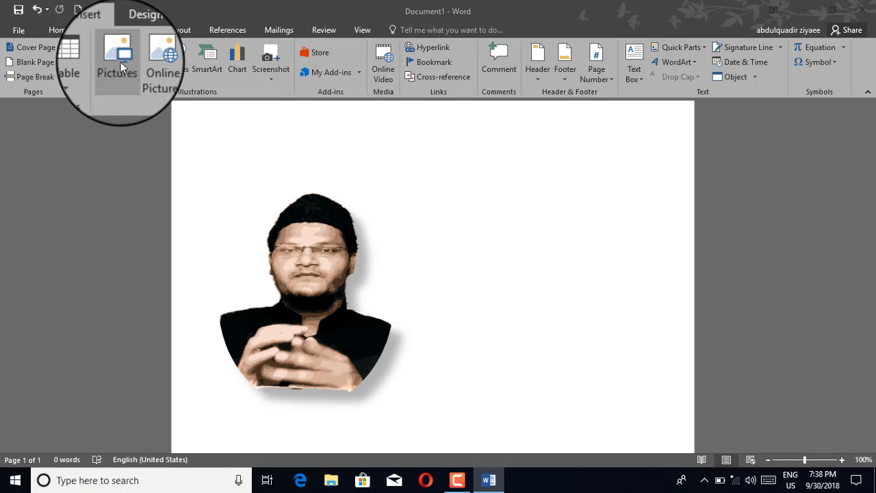
click(121, 61)
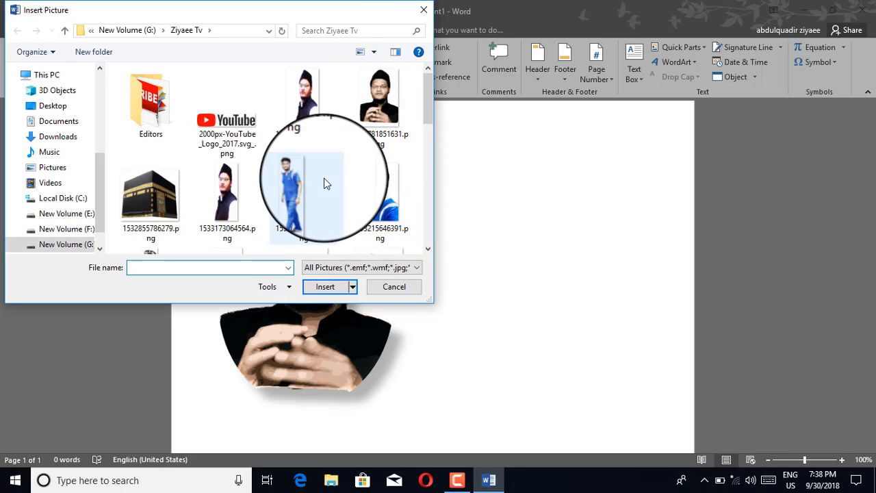
scroll(325, 185, down, 8)
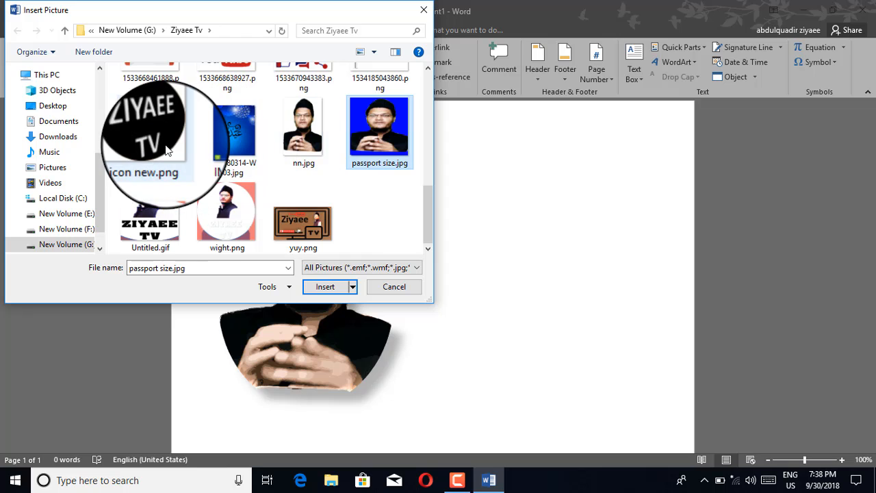
click(319, 289)
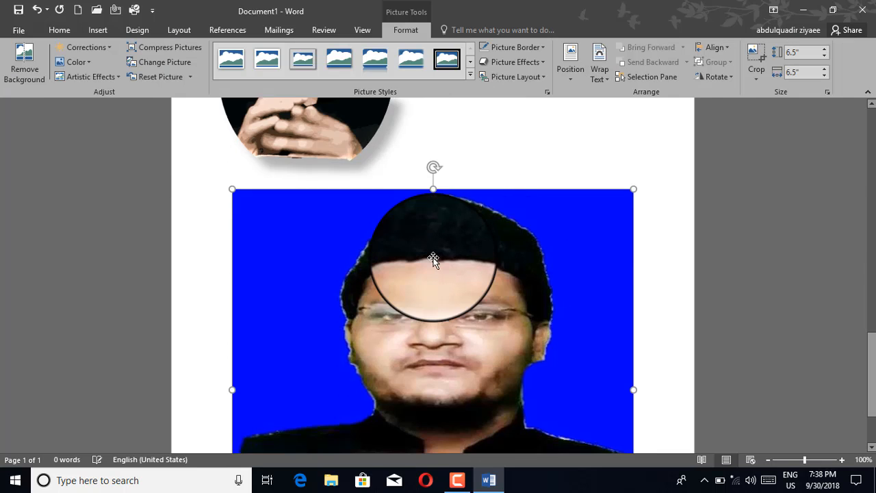
Square-wrap the blue photo, shrink it to 3.41" by 2.18", and move it right of the portrait.
scroll(434, 259, down, 2)
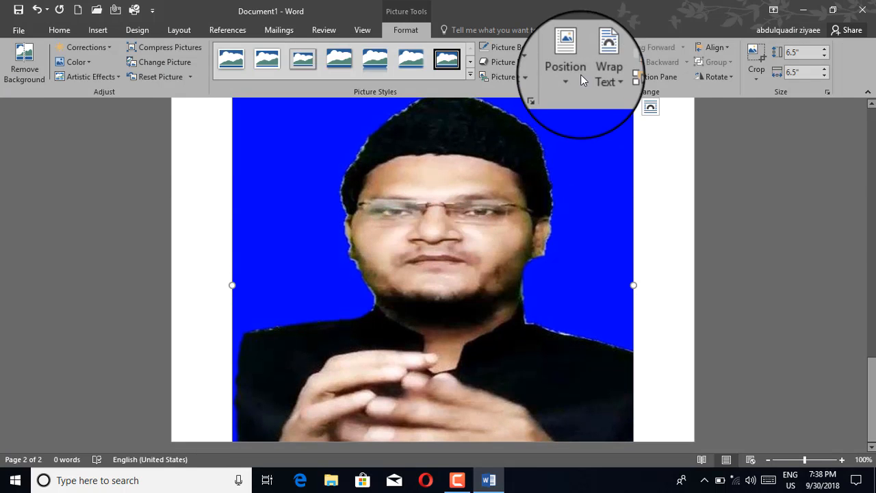
click(605, 60)
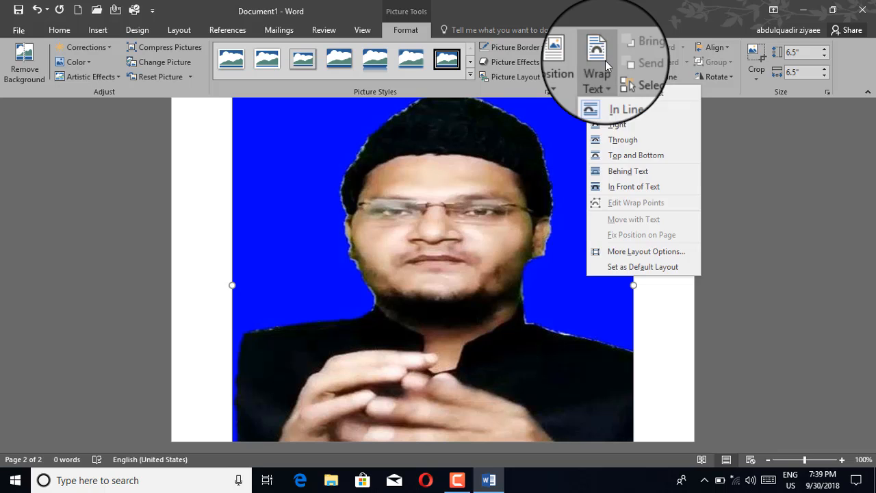
click(613, 110)
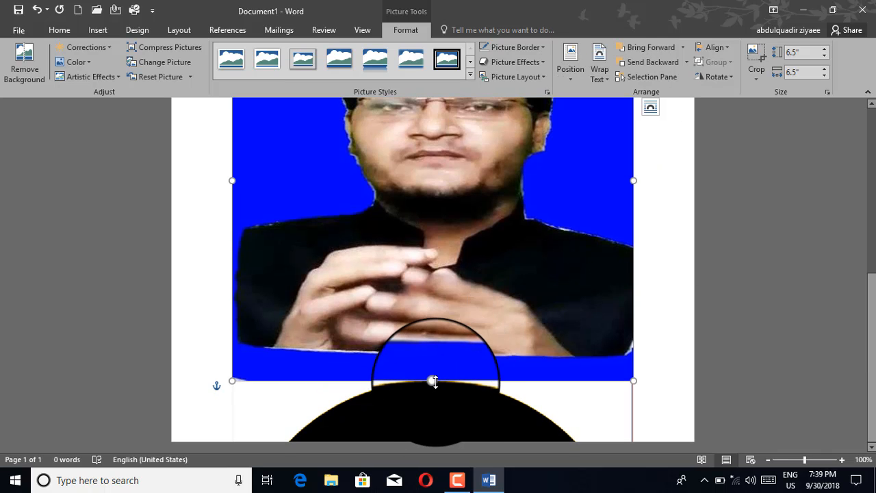
drag(434, 381, 430, 190)
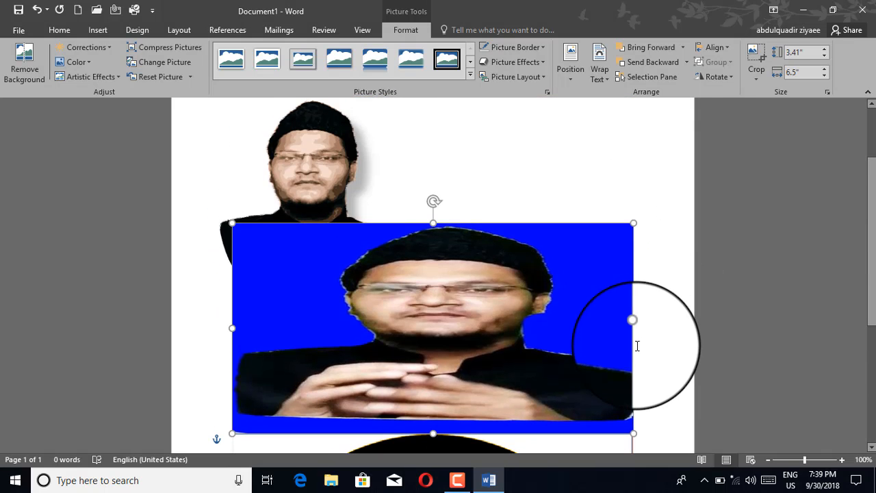
drag(633, 327, 367, 328)
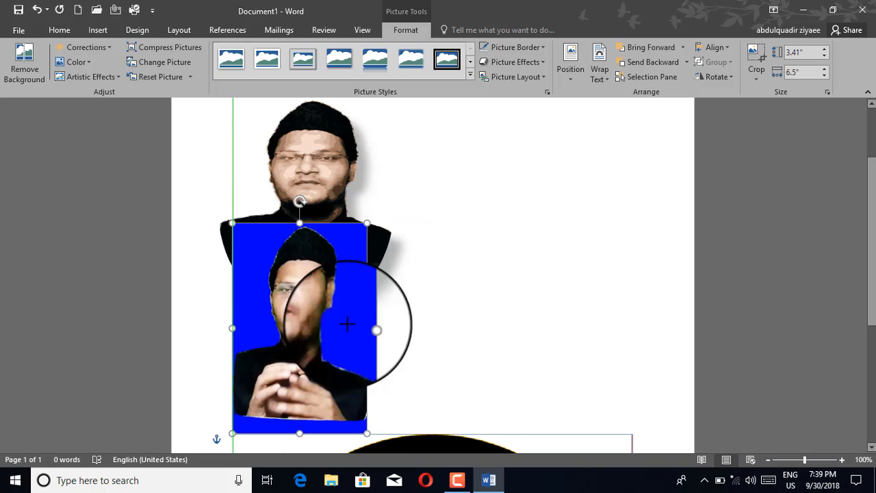
drag(304, 323, 512, 191)
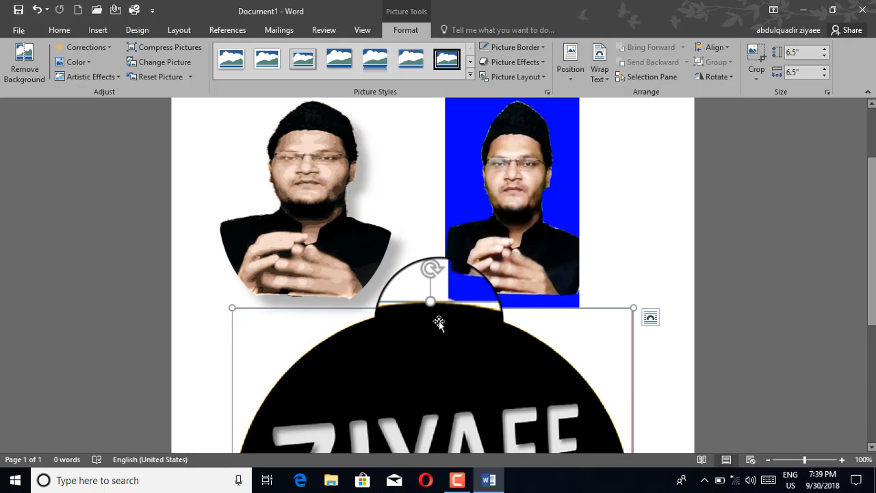
Resize the ZIYAEE TV logo to 2.22" by 2.75", square-wrap it, and drag it under the portrait.
drag(434, 308, 433, 286)
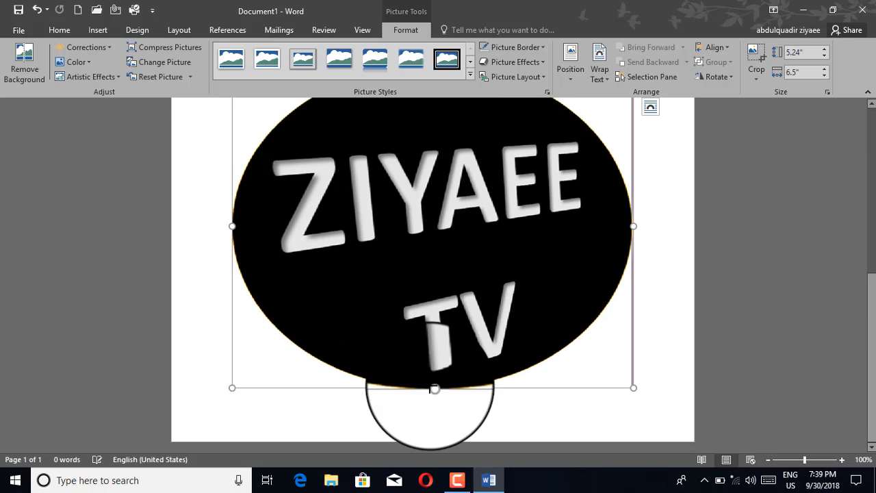
drag(431, 345, 433, 195)
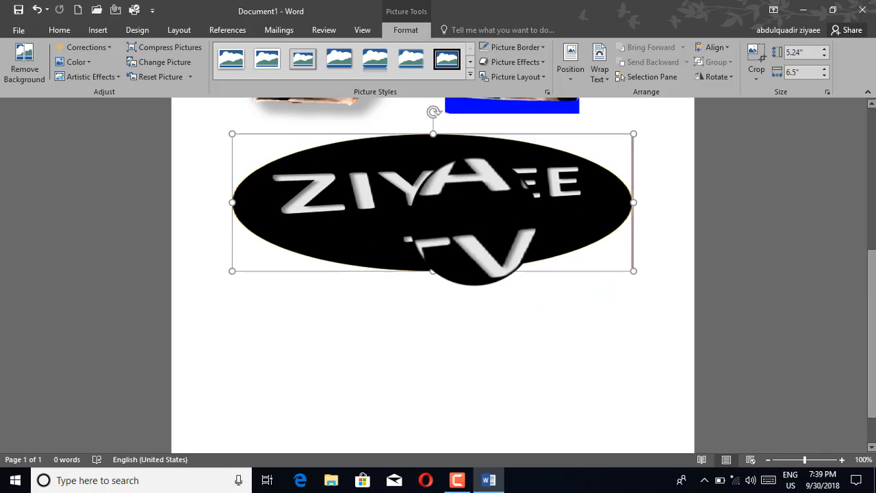
drag(633, 214, 403, 214)
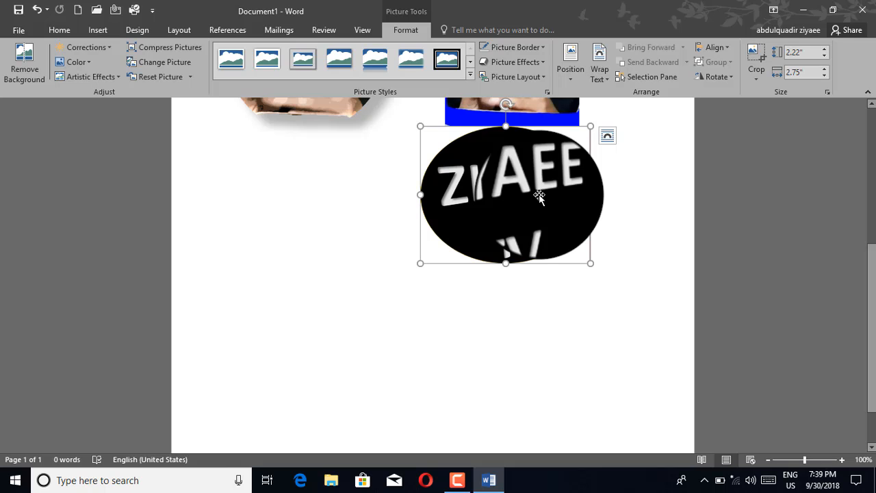
click(600, 71)
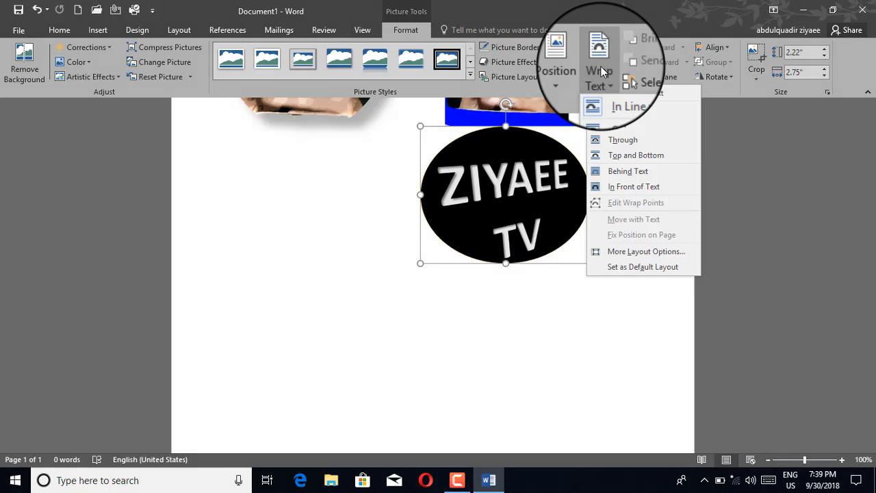
click(613, 110)
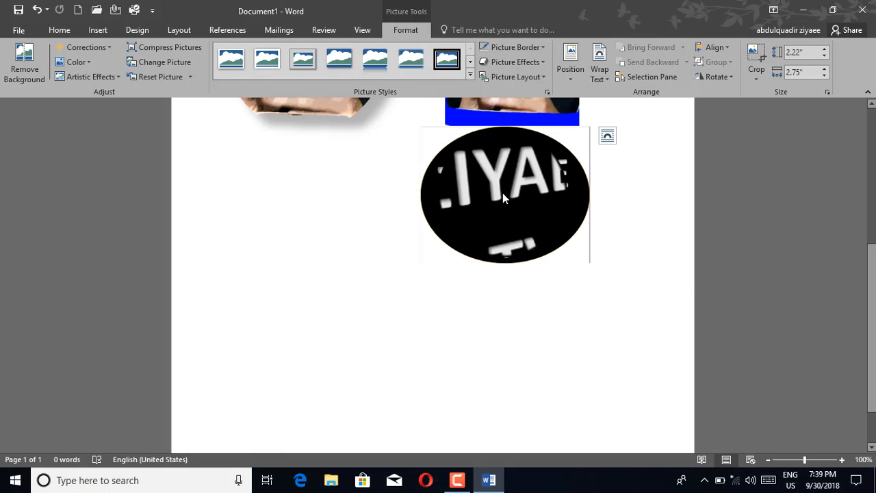
drag(503, 192, 332, 194)
scroll(330, 194, up, 2)
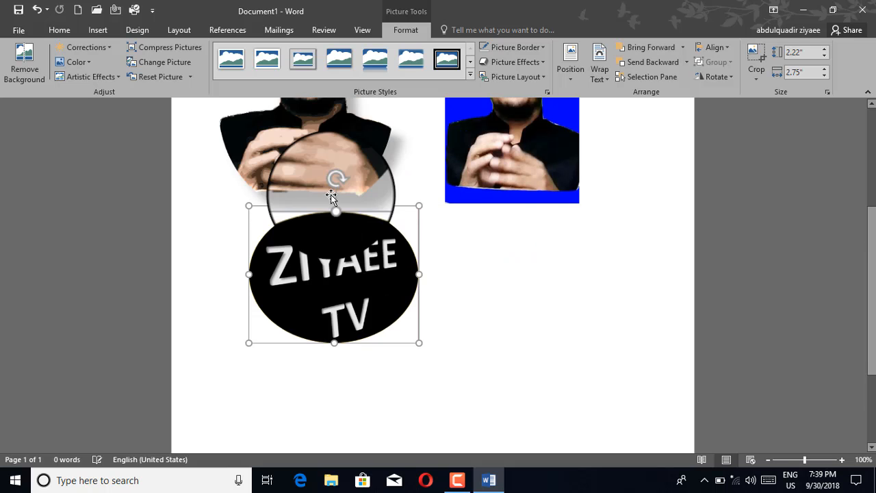
scroll(331, 195, up, 1)
scroll(349, 270, up, 4)
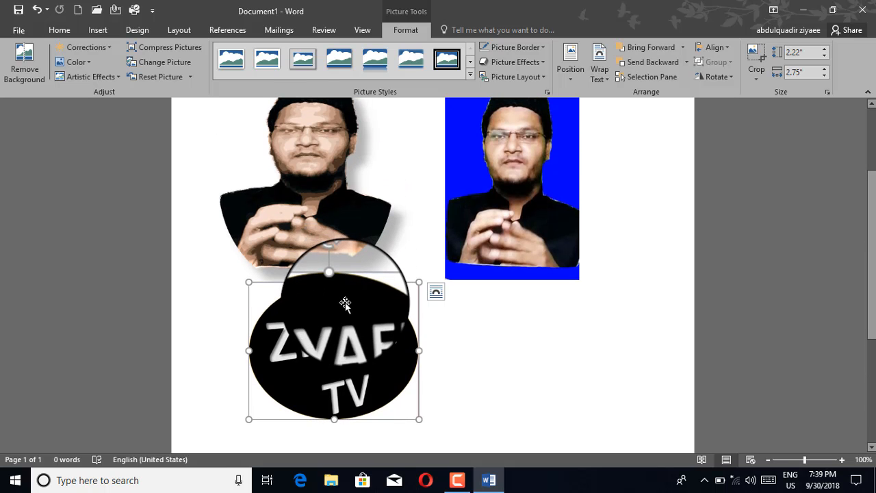
Move the blue photo left, send it back one layer, and drag the portrait over it.
scroll(513, 264, down, 2)
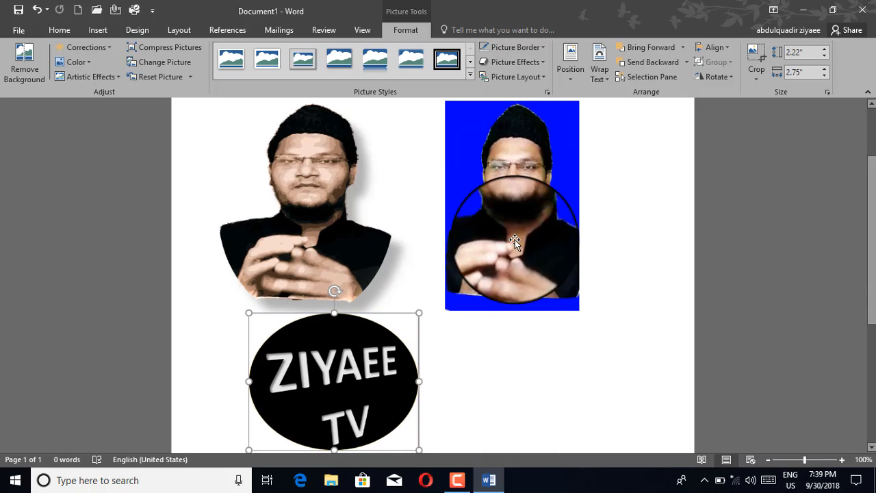
click(510, 221)
drag(510, 221, 450, 185)
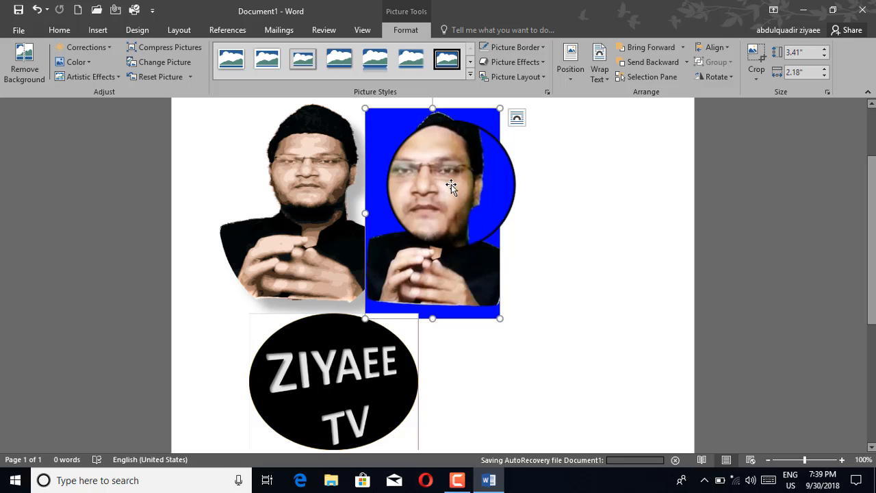
click(651, 64)
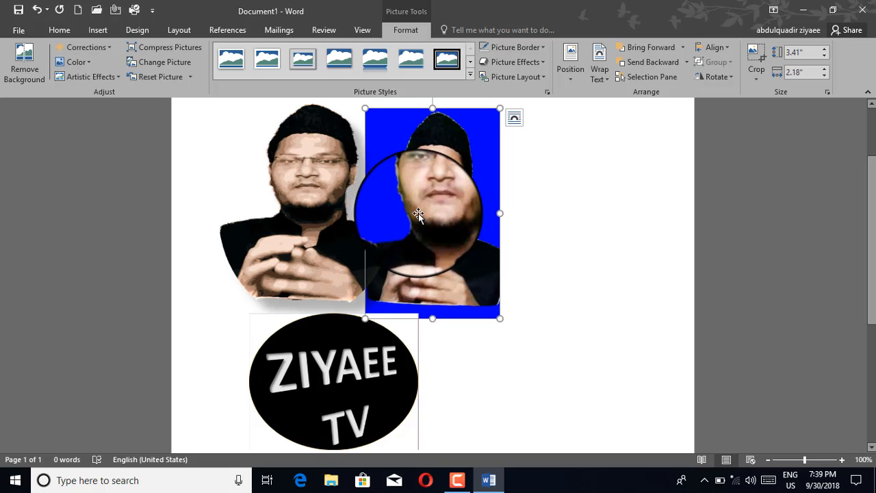
drag(305, 201, 350, 211)
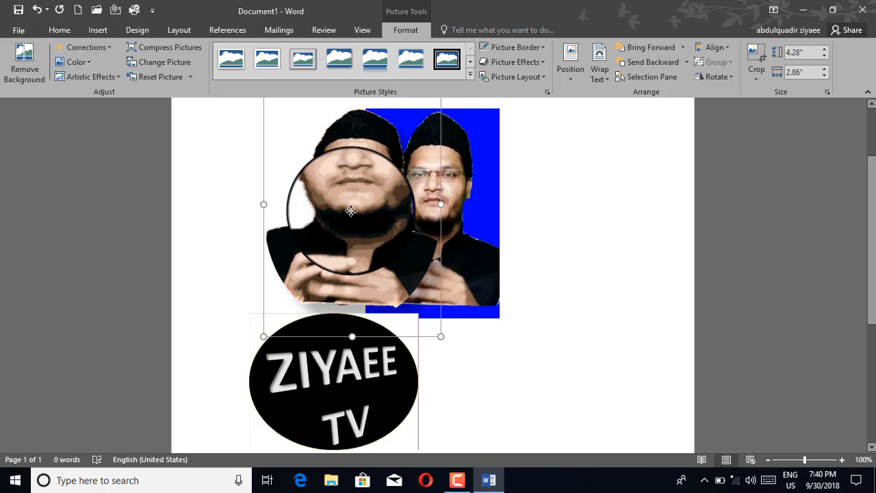
Bring the cut-out portrait to the front and shift both pictures so they overlap.
click(645, 54)
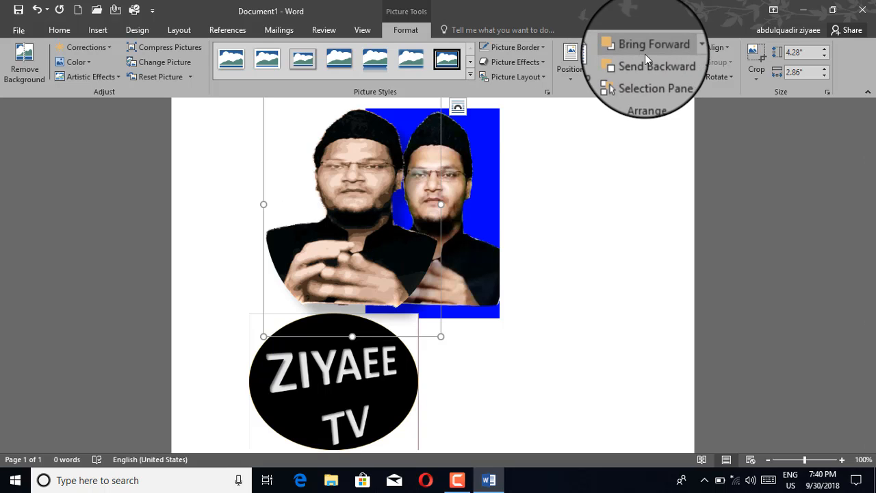
click(644, 54)
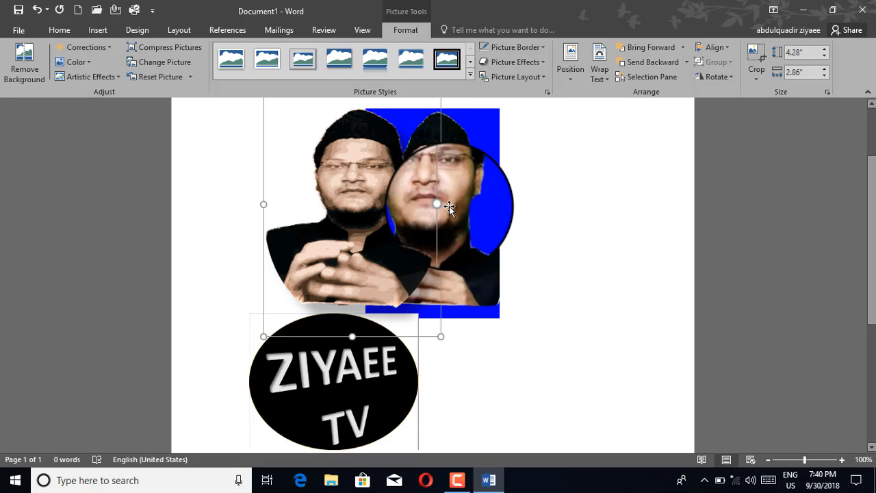
drag(449, 206, 524, 209)
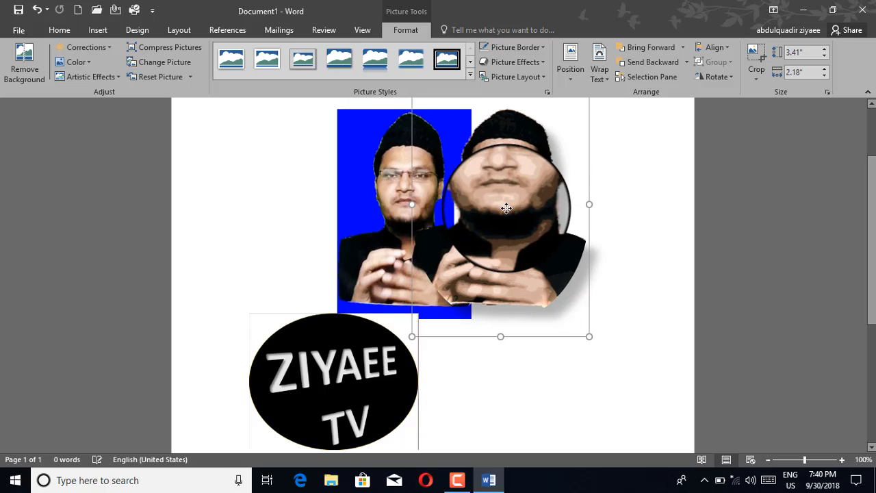
click(654, 62)
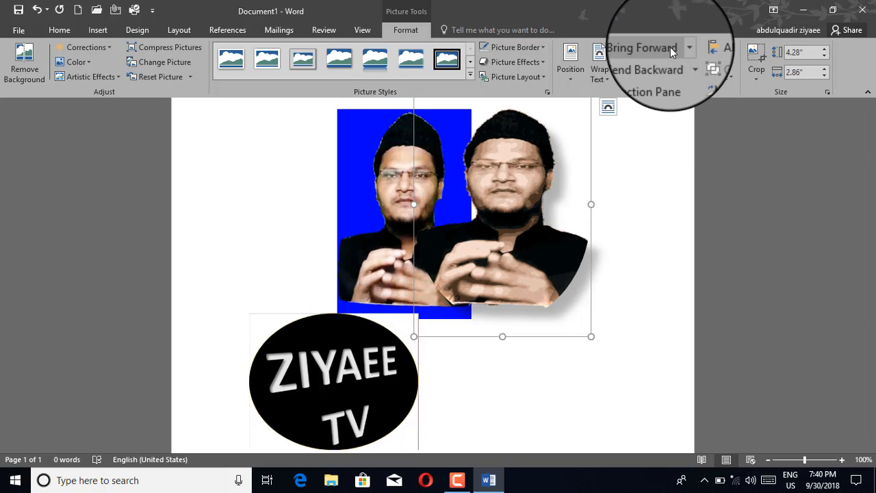
click(682, 46)
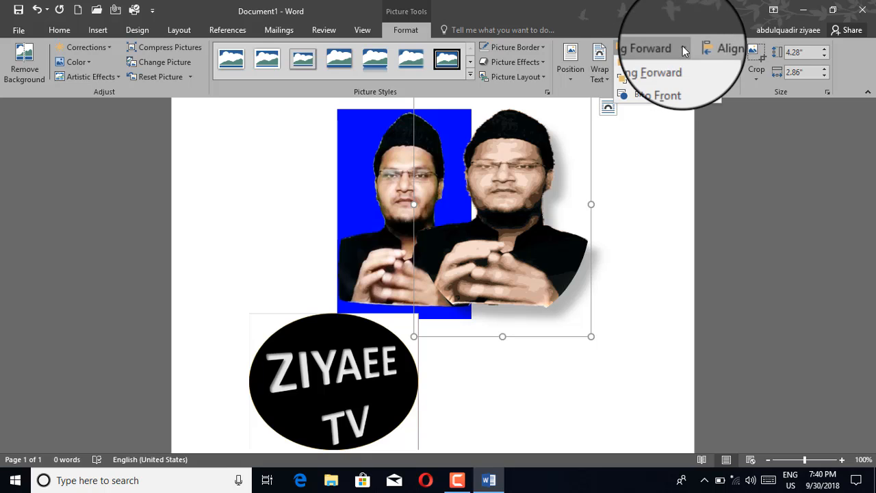
click(666, 81)
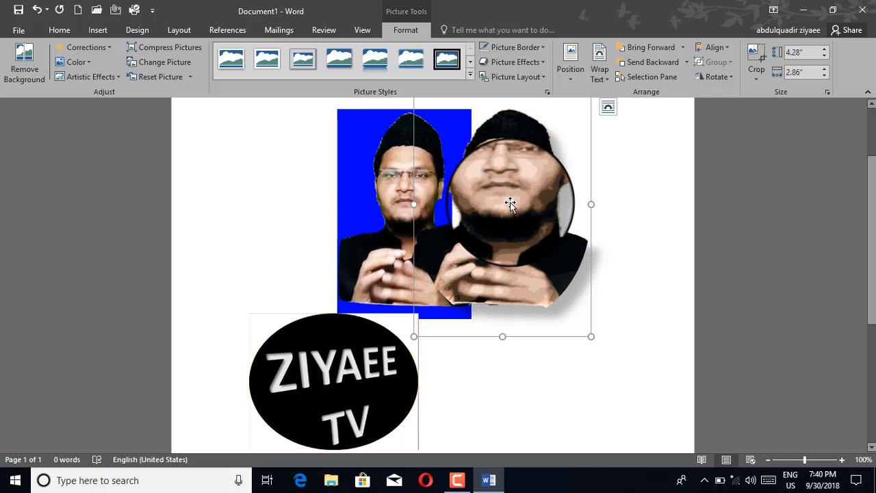
drag(399, 213, 431, 203)
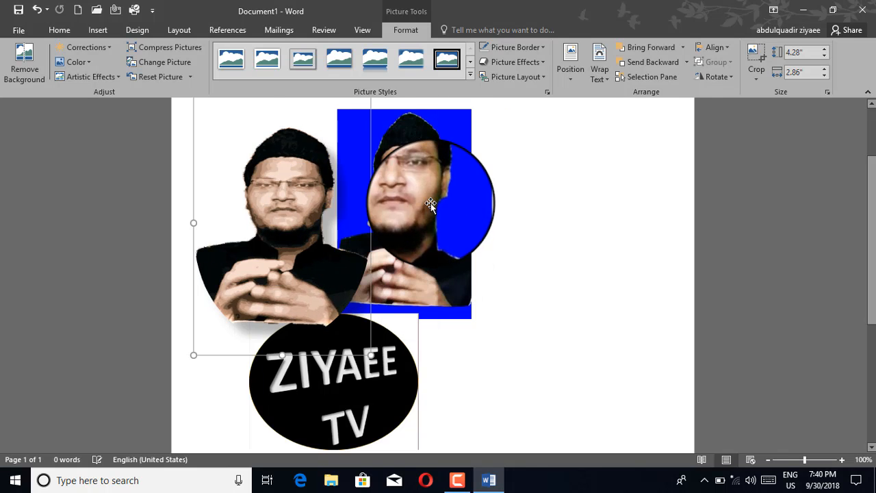
Adjust the blue photo's layer order and nudge it so it sits right of the portrait.
click(430, 203)
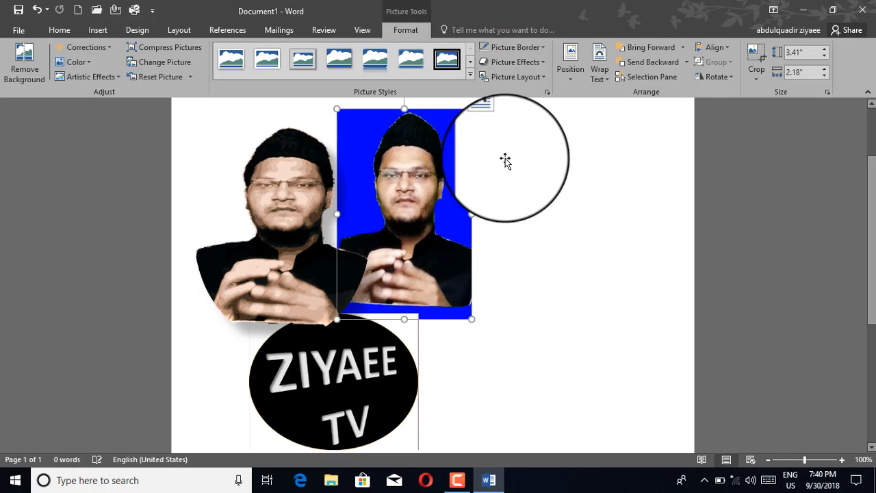
click(649, 52)
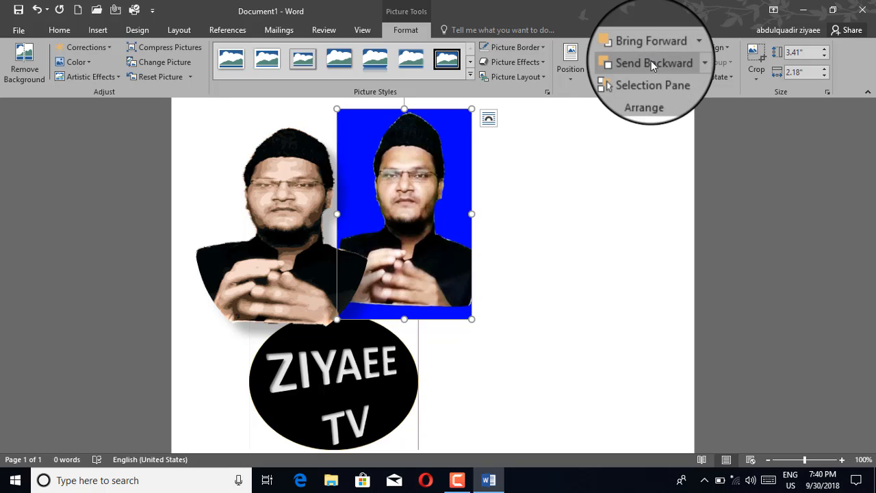
click(651, 64)
mouse_move(377, 241)
mouse_down()
mouse_move(289, 260)
mouse_move(383, 242)
mouse_up()
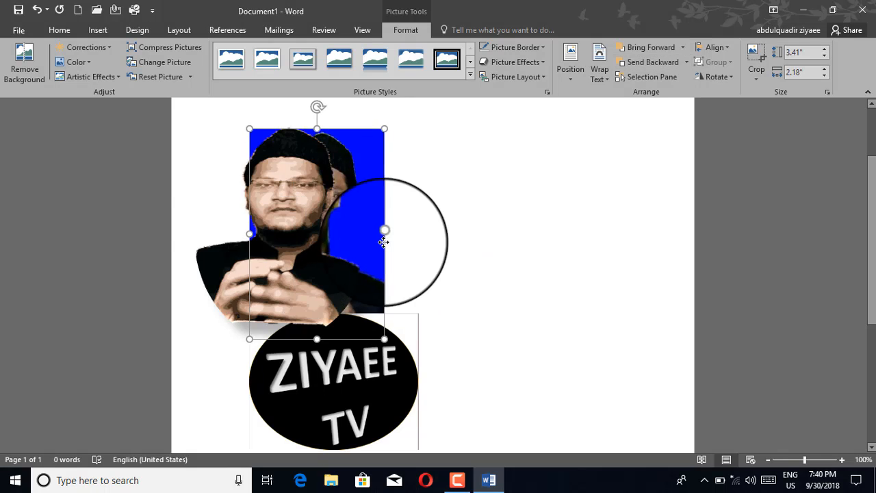
click(294, 243)
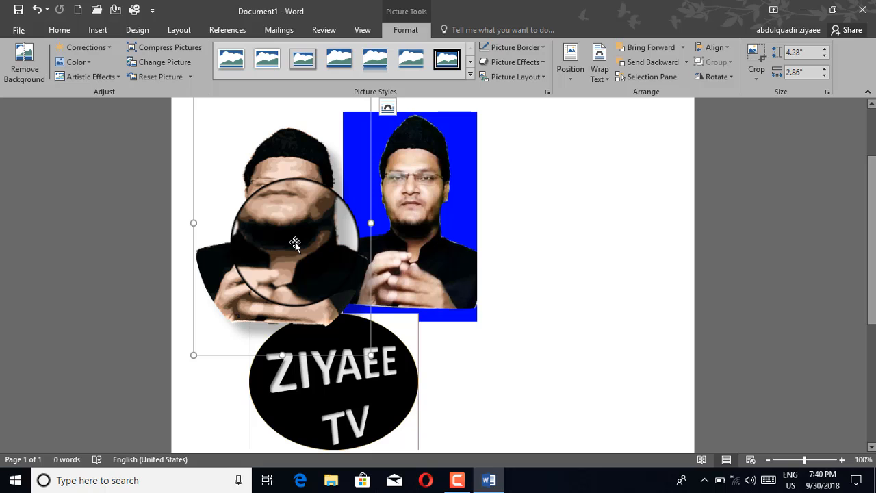
Open the Selection Pane and select Picture 1, Picture 2 and Picture 3 from its list.
click(651, 79)
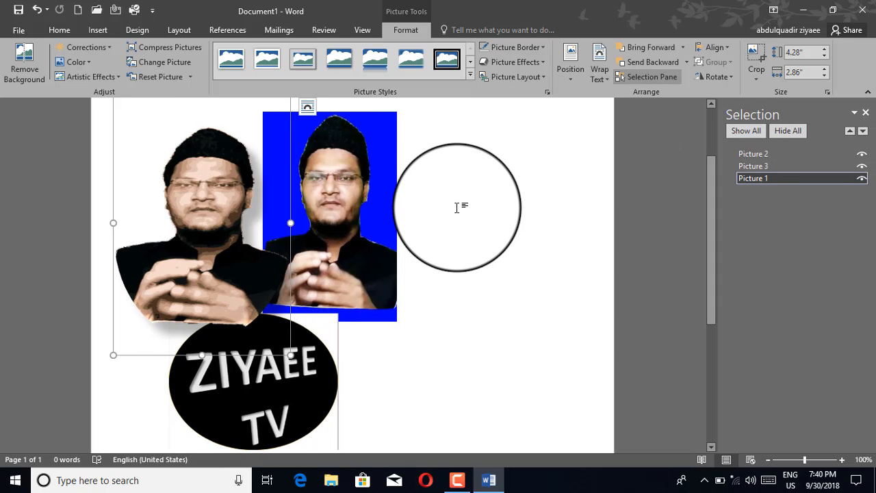
click(294, 236)
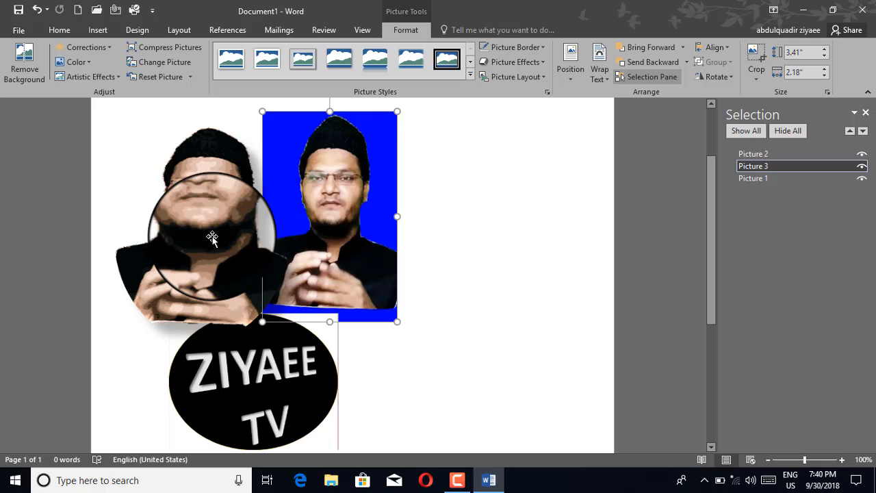
click(213, 236)
click(305, 224)
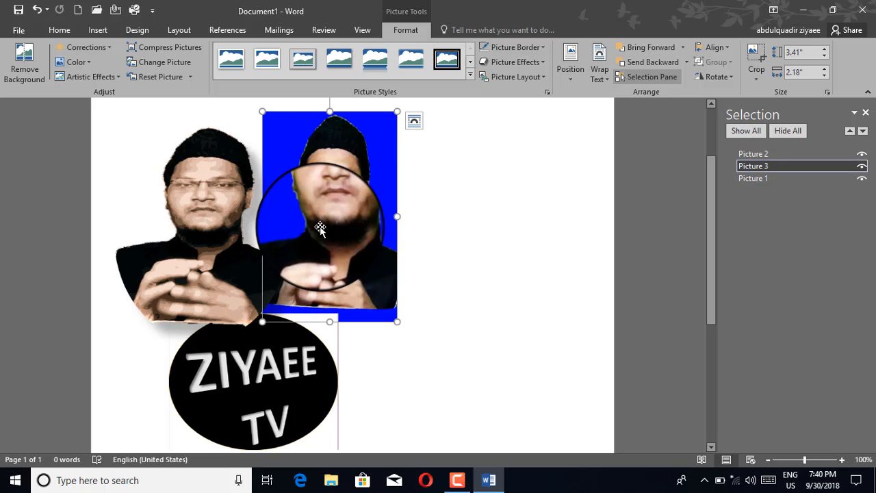
click(291, 361)
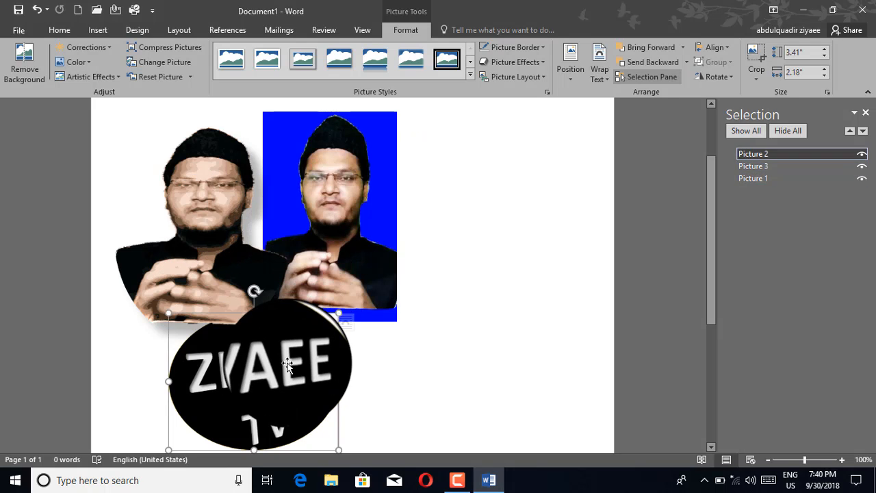
click(360, 245)
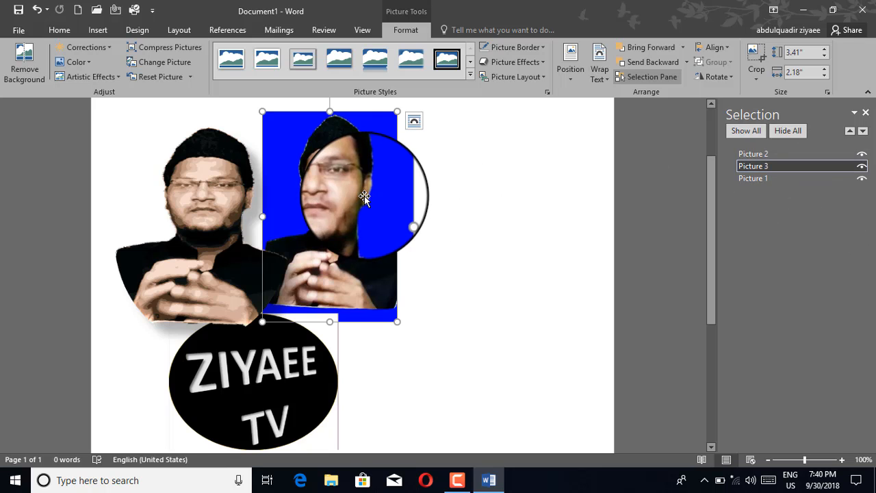
Hide the ZIYAEE TV logo (Picture 2) with its eye icon in the Selection Pane.
click(860, 168)
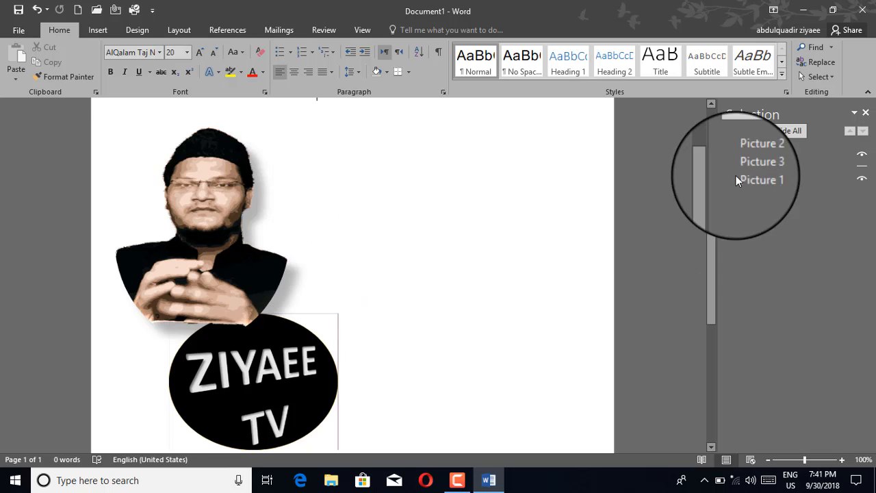
click(861, 167)
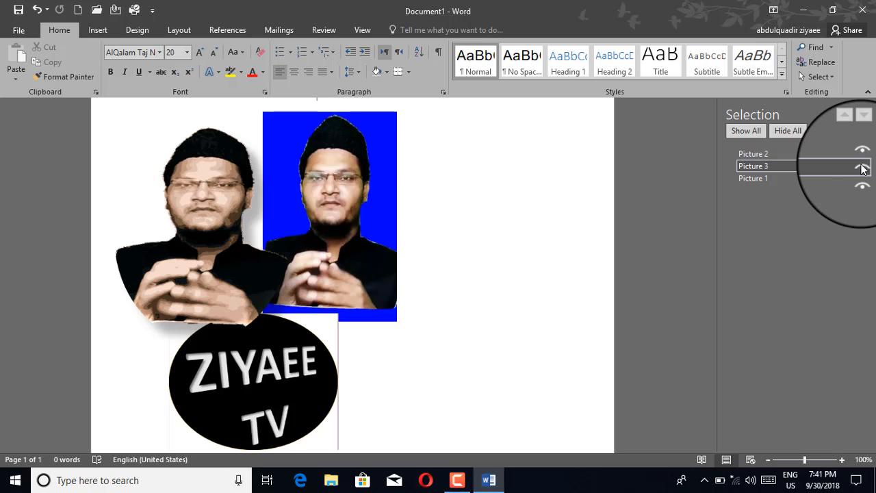
click(336, 208)
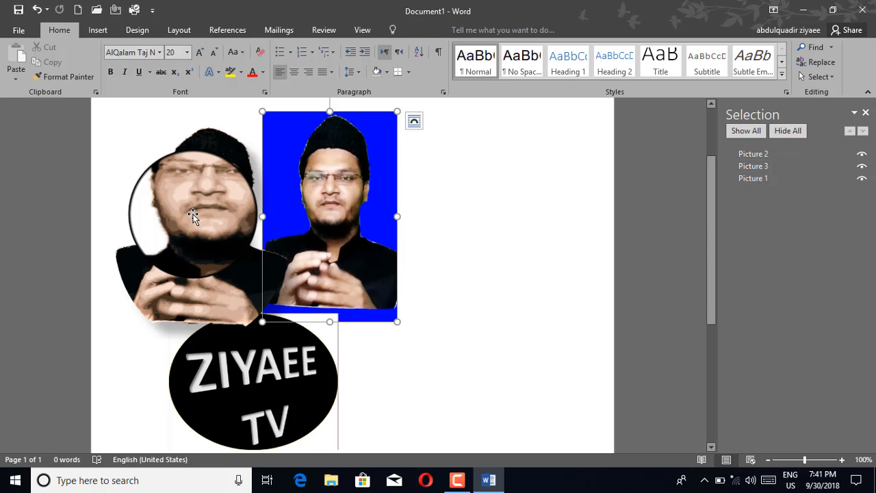
click(194, 214)
click(269, 380)
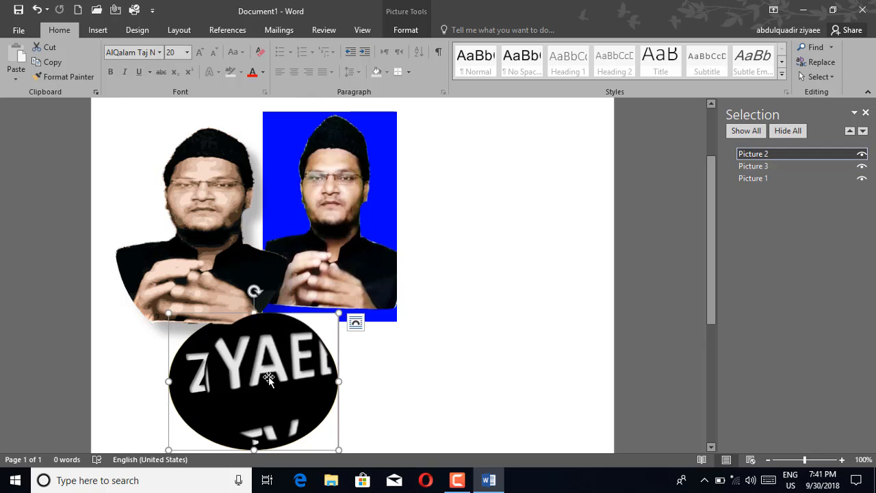
click(328, 233)
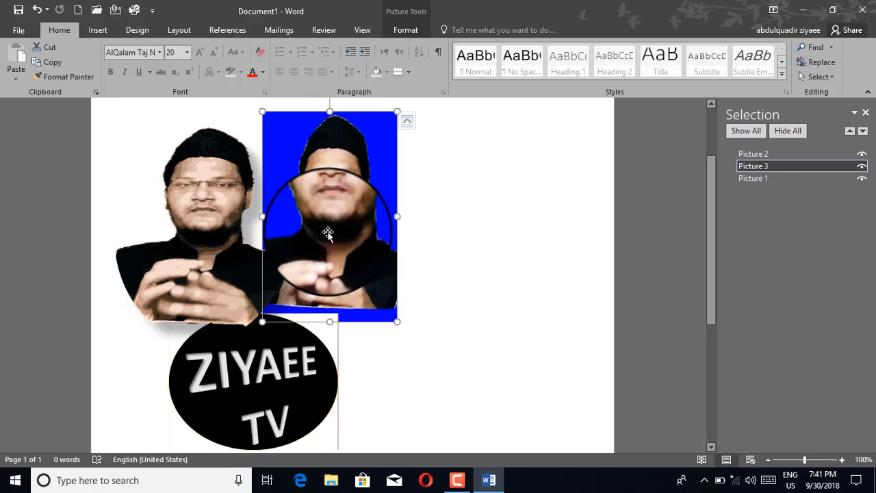
click(269, 399)
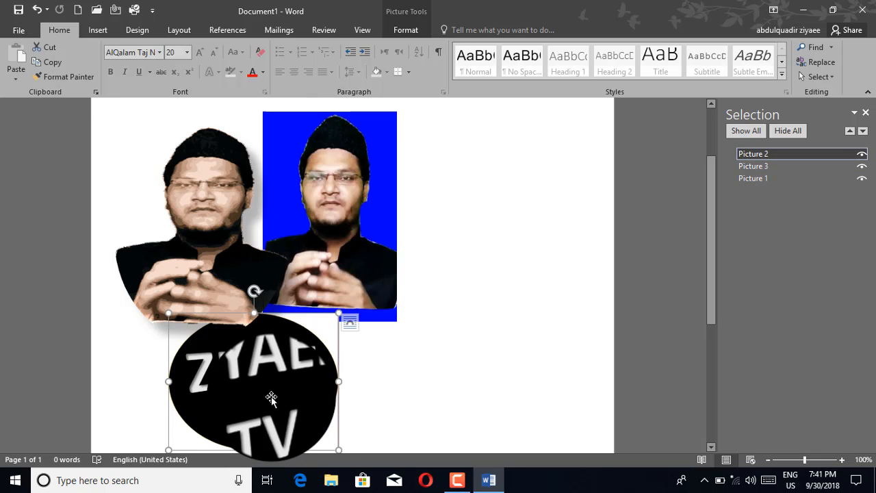
click(861, 158)
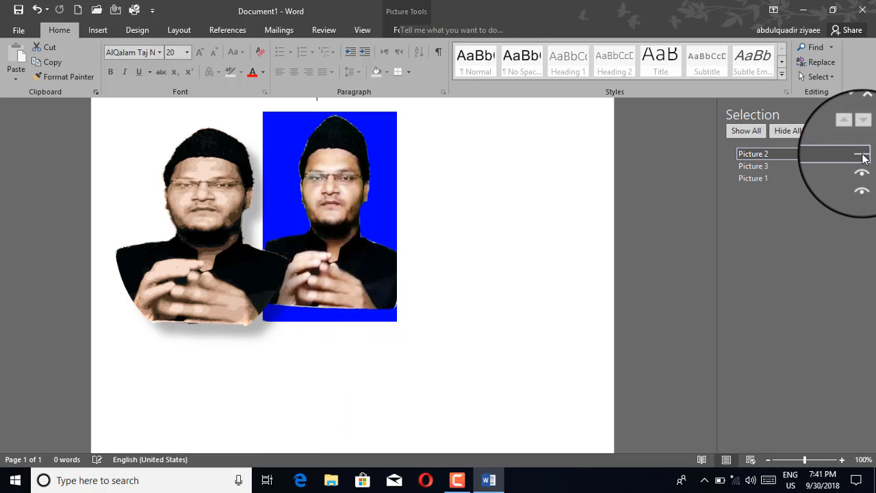
Scroll up and select the blue-background photo.
scroll(329, 244, up, 1)
scroll(329, 244, up, 2)
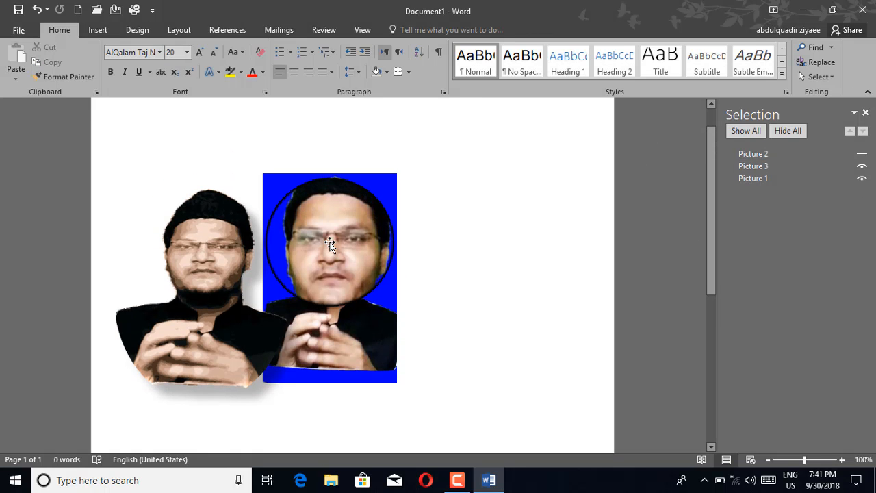
click(316, 263)
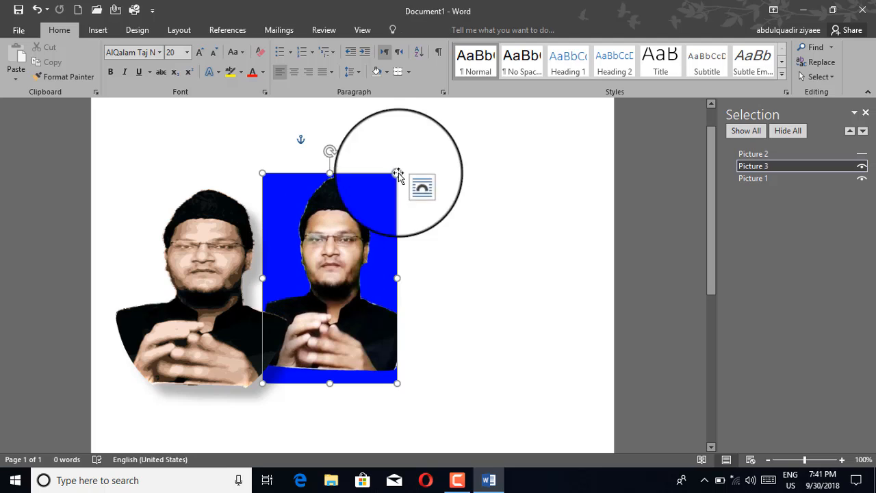
Align the blue photo left, then centre it horizontally, then align it to the top margin.
click(403, 35)
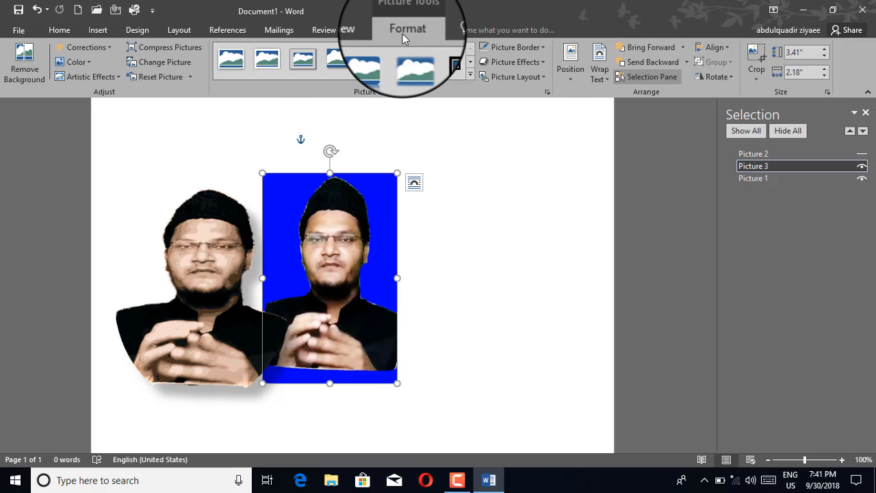
click(725, 49)
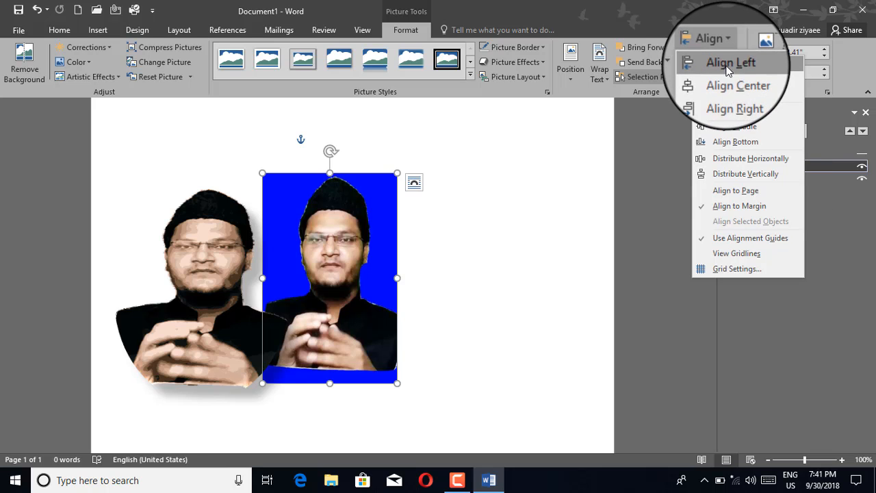
click(728, 69)
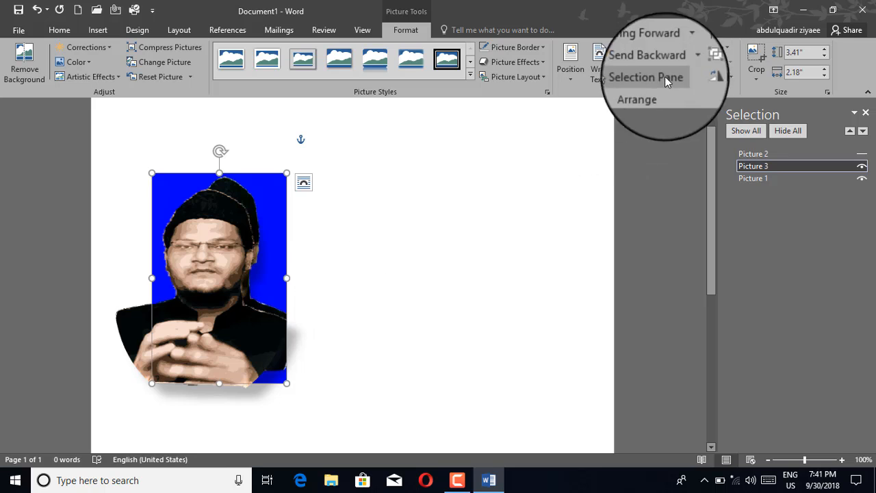
click(724, 50)
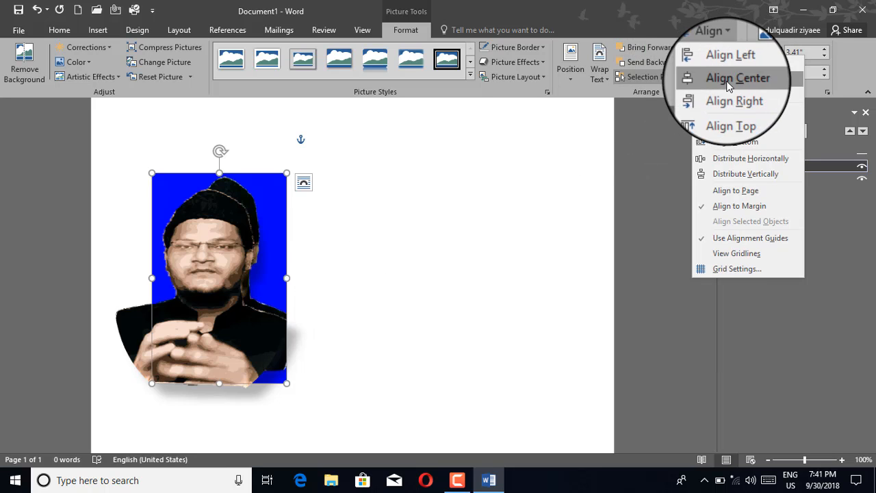
click(727, 81)
click(717, 51)
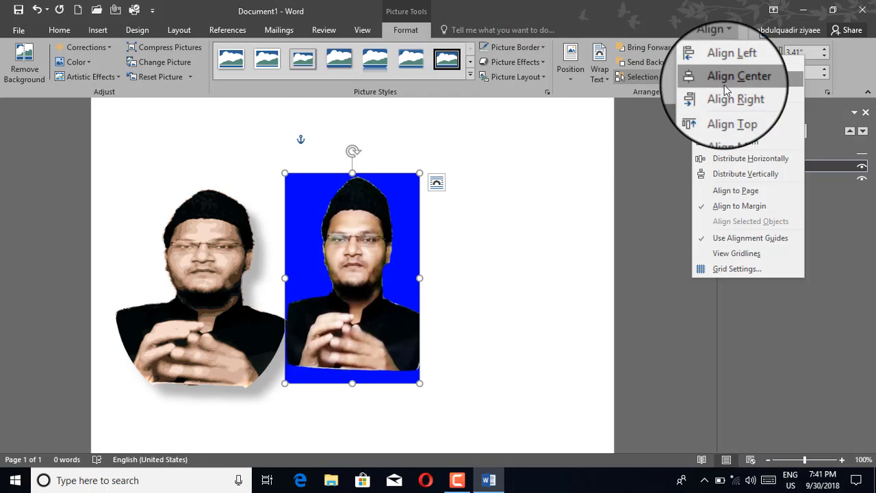
click(730, 107)
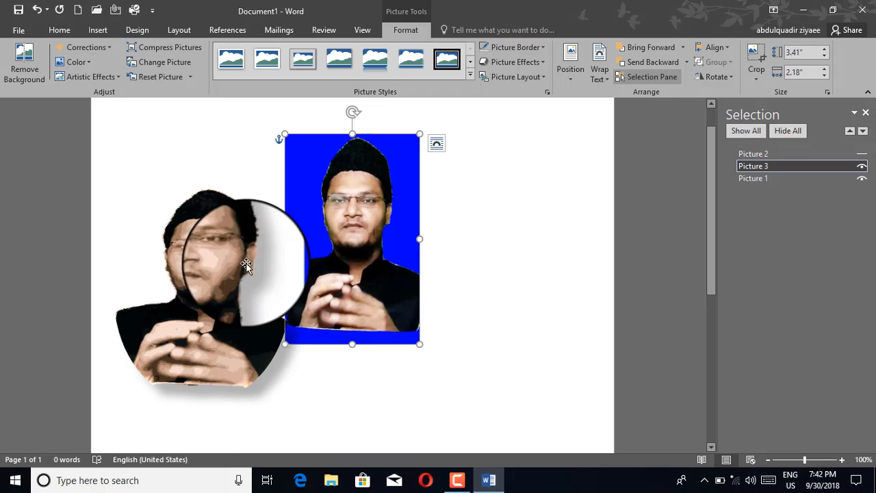
Group the shaped portrait with the blue photo into Group 4 and shift it right.
shift+click(208, 271)
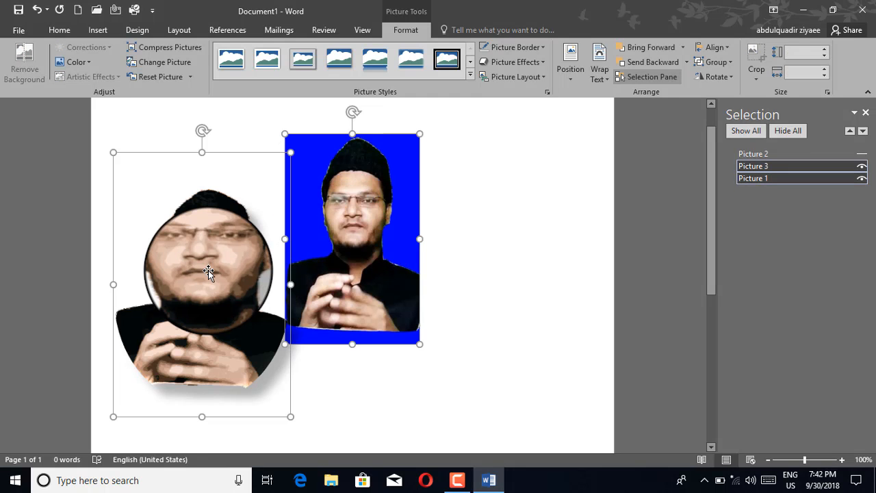
click(720, 66)
click(721, 78)
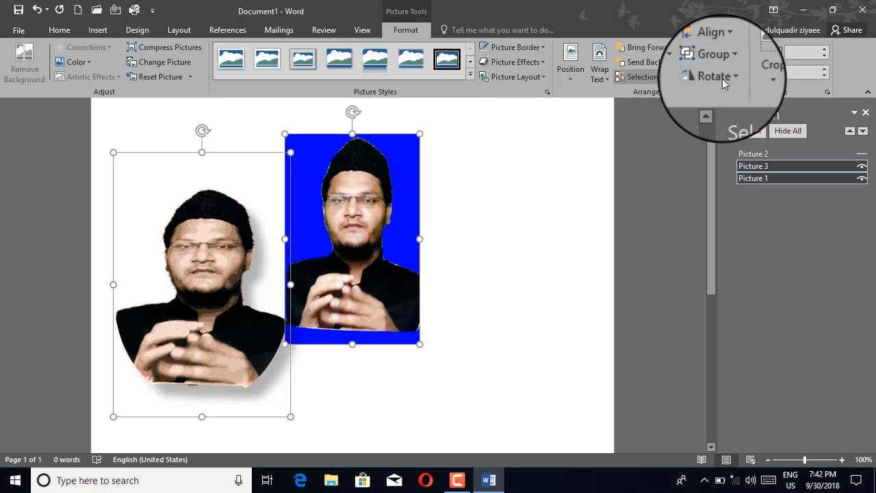
mouse_move(351, 237)
mouse_down()
mouse_move(320, 241)
mouse_move(464, 246)
mouse_move(290, 248)
mouse_move(483, 240)
mouse_move(323, 240)
mouse_move(382, 223)
mouse_move(377, 166)
mouse_move(368, 229)
mouse_move(180, 274)
mouse_move(354, 254)
mouse_up()
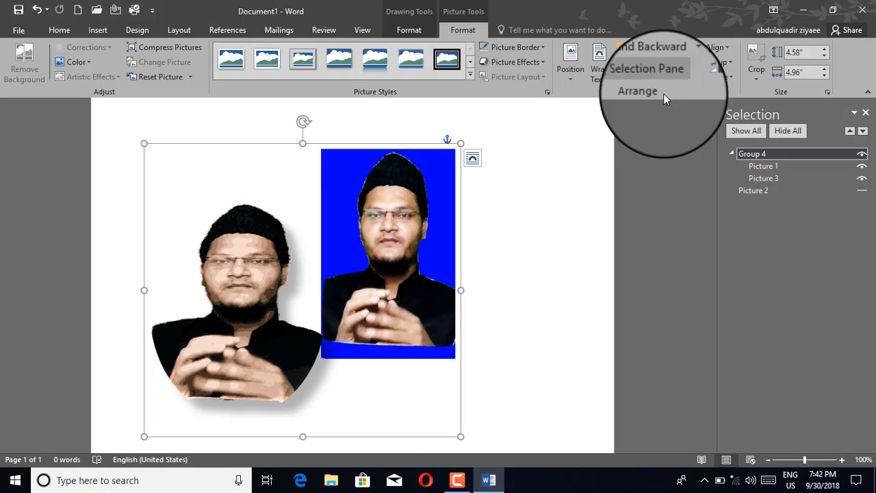
click(715, 61)
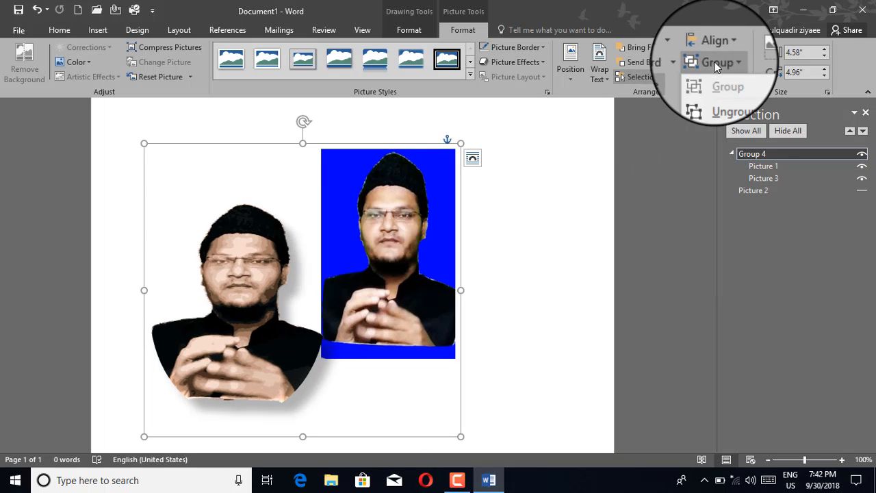
Ungroup Group 4 and reposition the two photos together on the page.
click(718, 98)
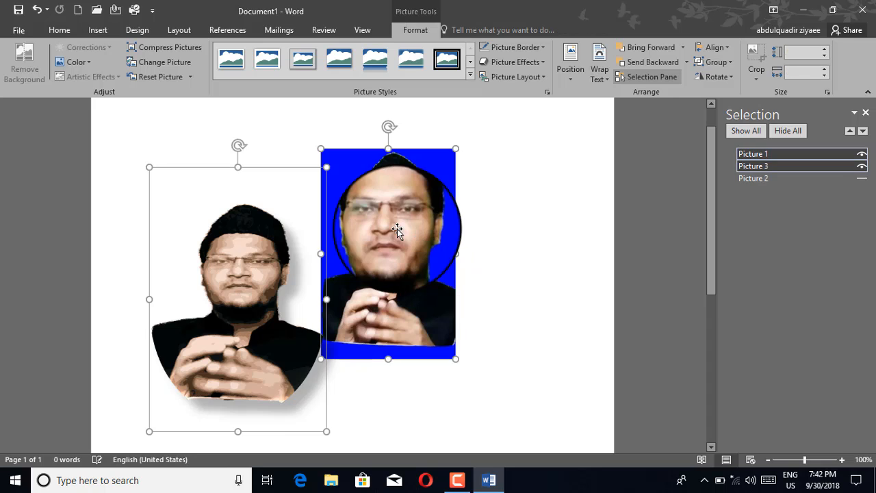
drag(398, 229, 356, 225)
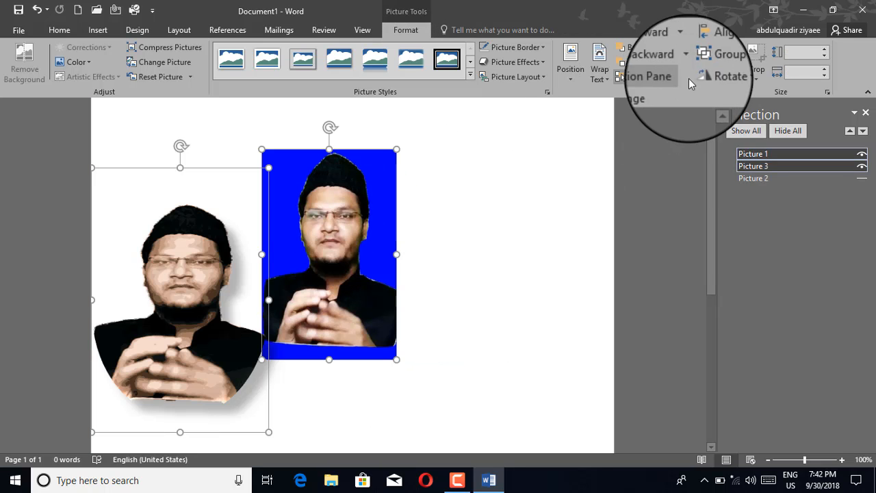
click(716, 61)
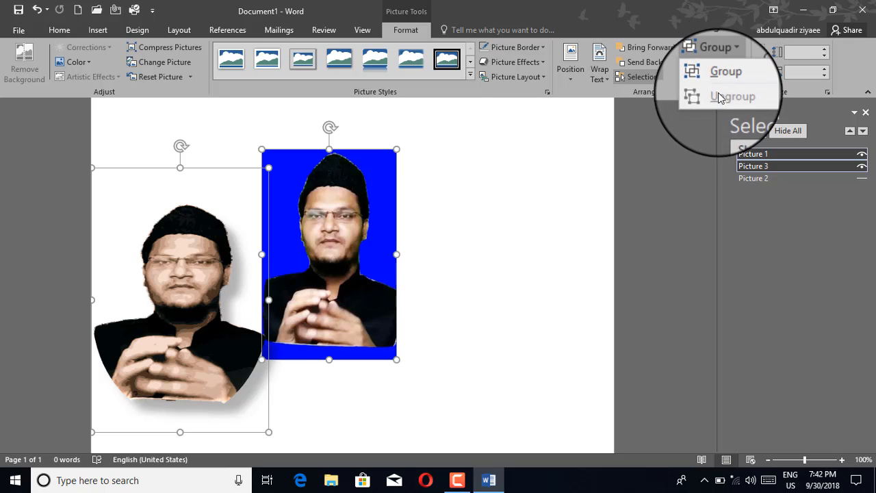
click(330, 204)
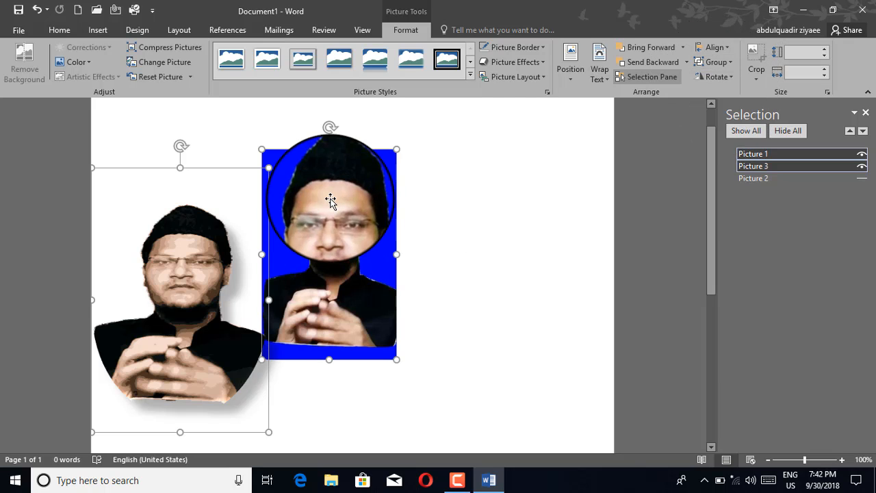
drag(330, 200, 404, 200)
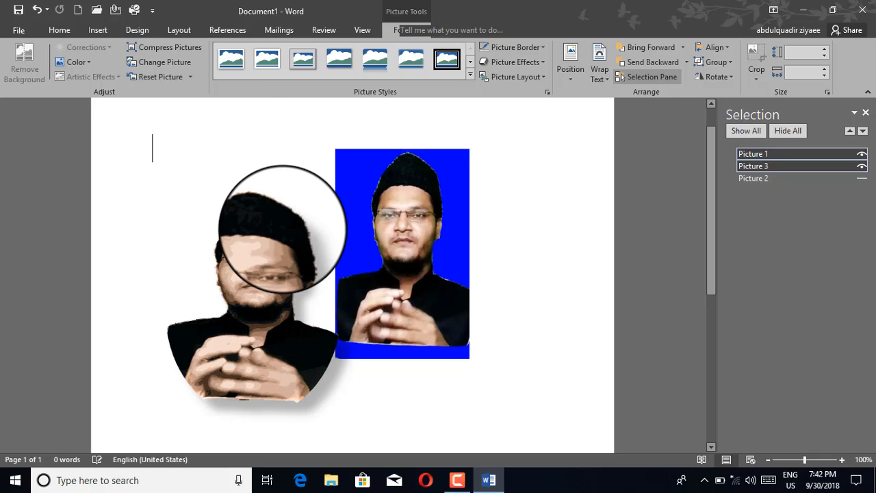
click(152, 148)
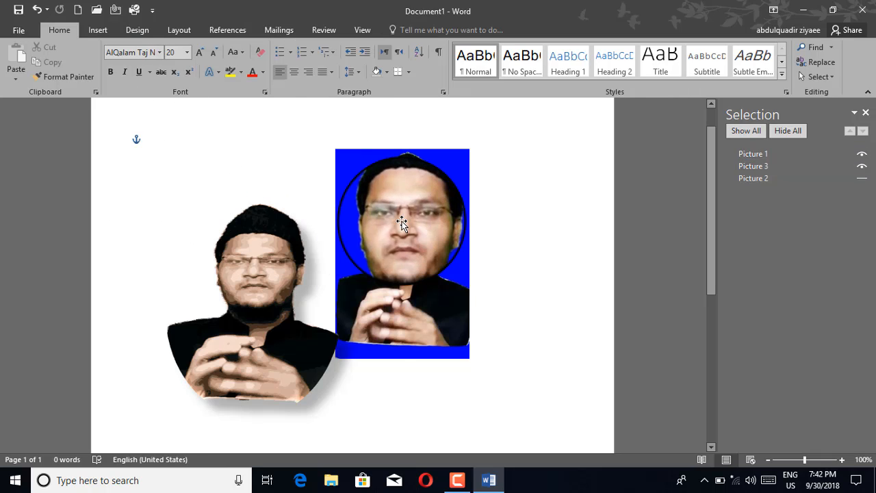
Move the blue photo right and the portrait left and up, leaving a gap between them.
click(401, 221)
mouse_move(402, 221)
mouse_down()
mouse_move(492, 229)
mouse_move(414, 228)
mouse_up()
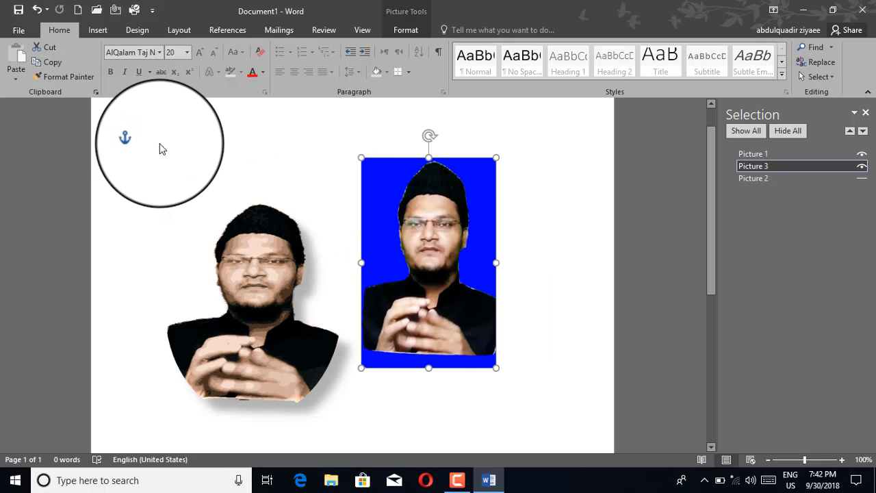
click(162, 149)
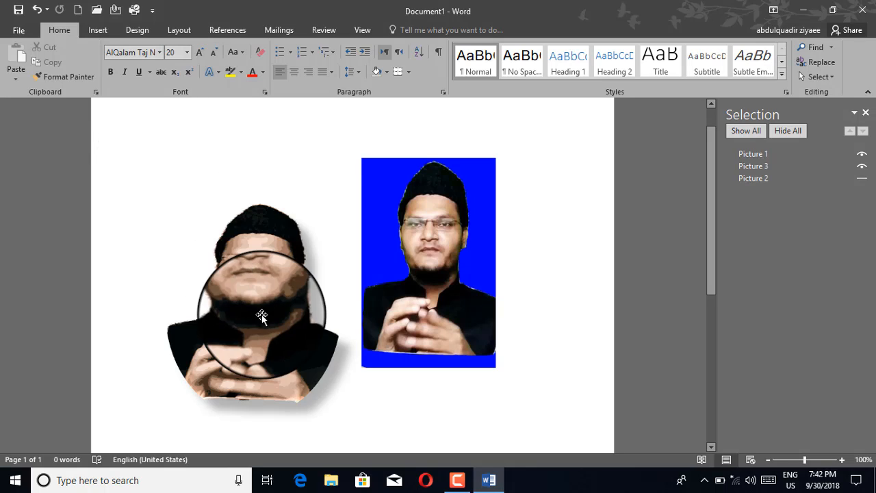
click(254, 340)
drag(261, 315, 224, 303)
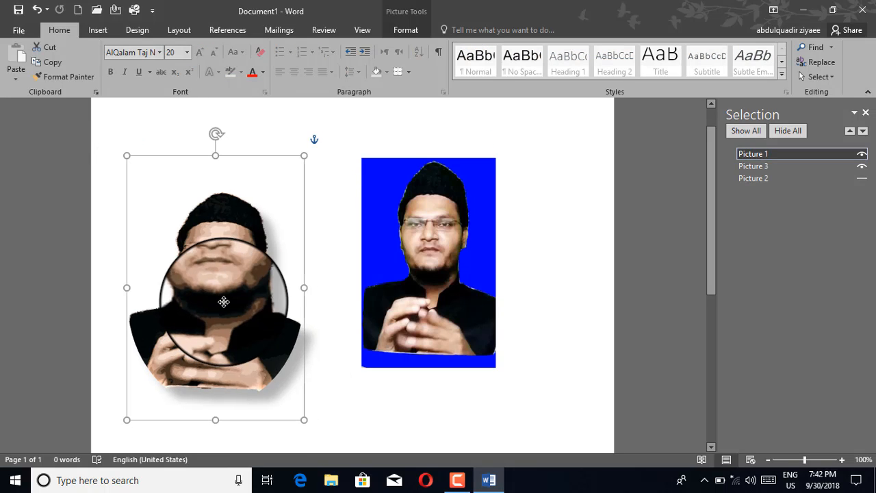
click(451, 265)
click(353, 135)
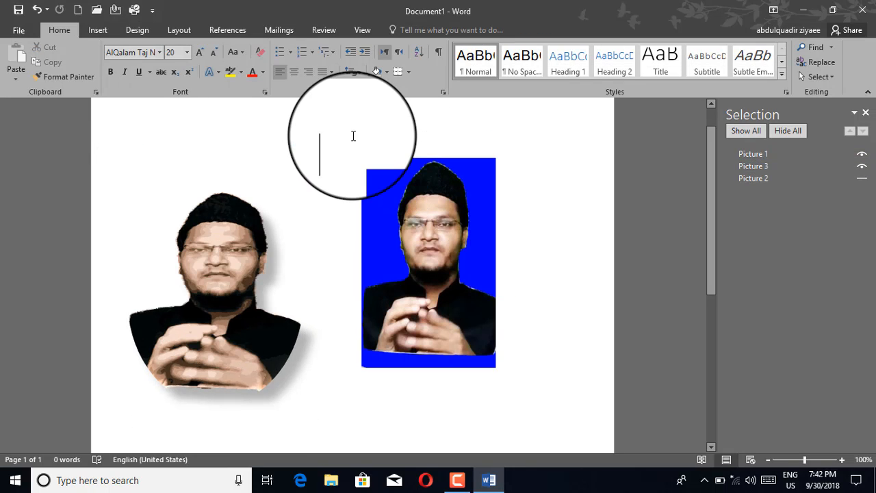
click(405, 215)
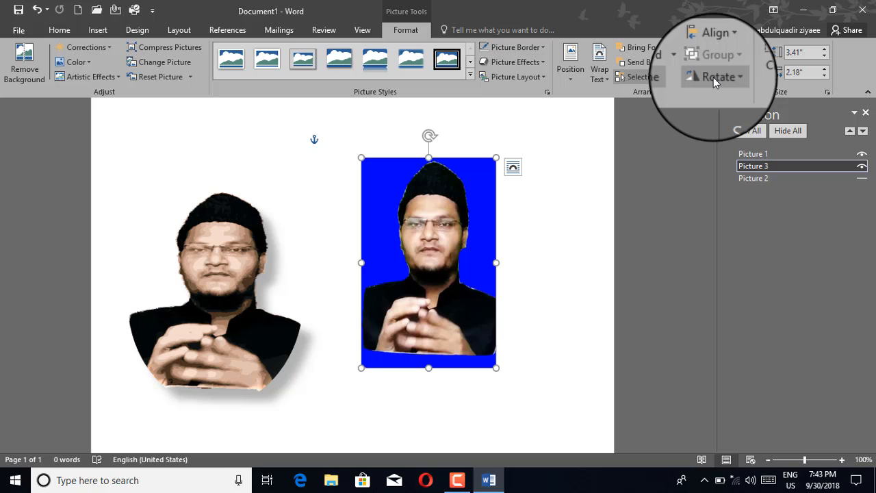
click(713, 77)
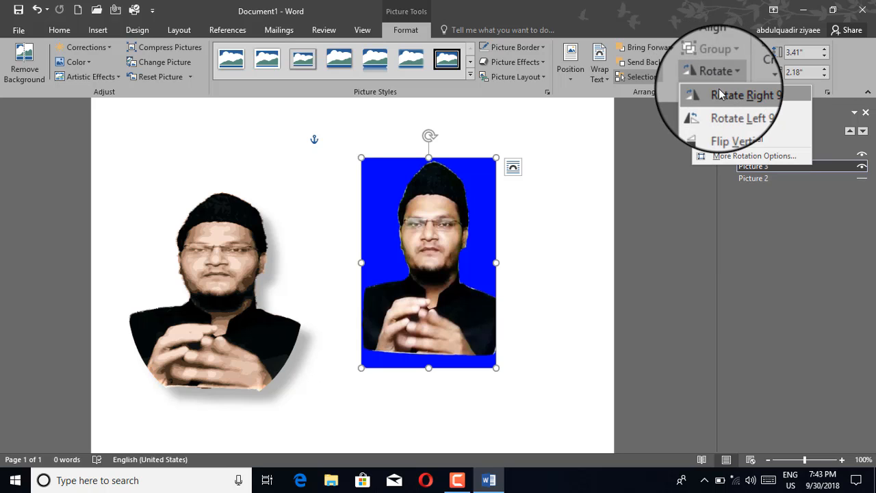
click(721, 91)
click(716, 73)
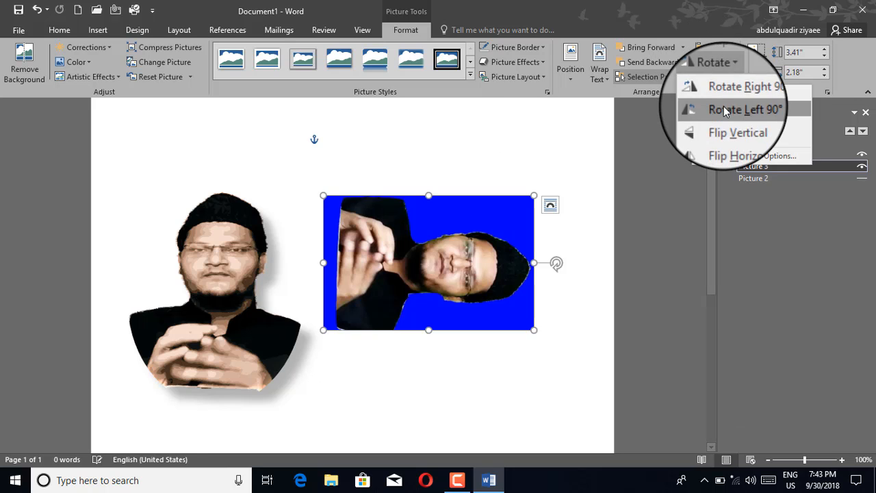
click(723, 108)
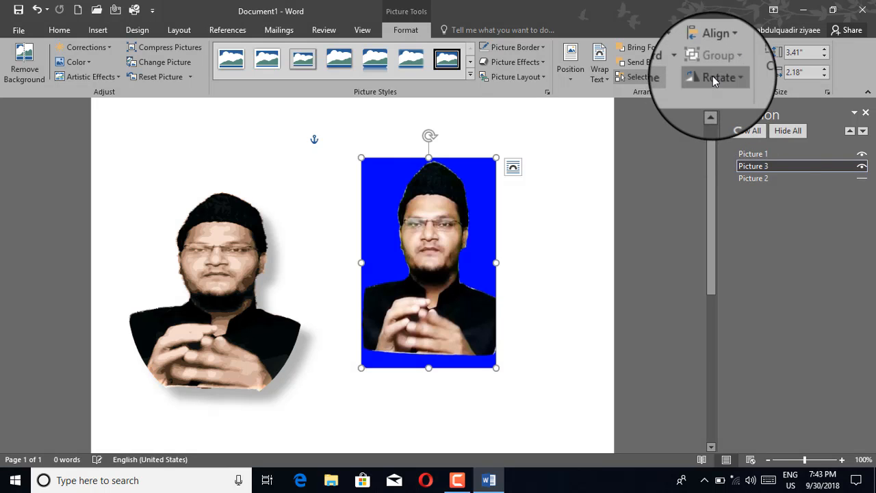
click(712, 76)
click(731, 141)
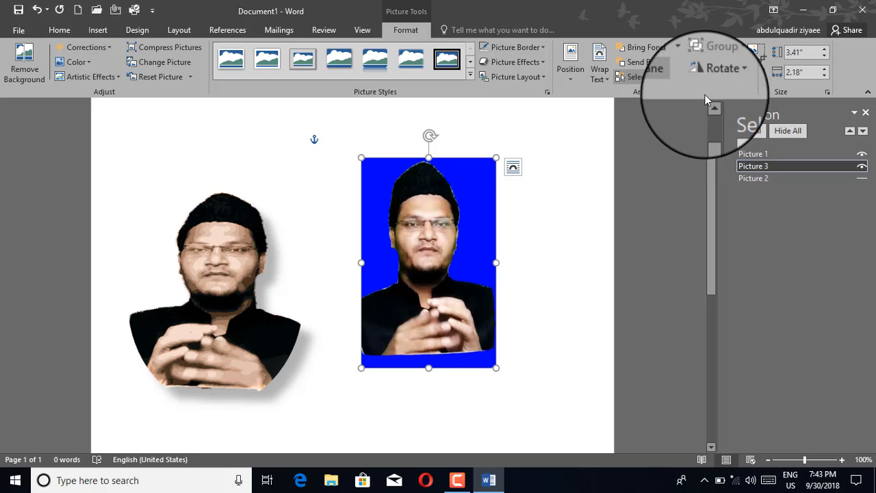
click(709, 81)
click(733, 140)
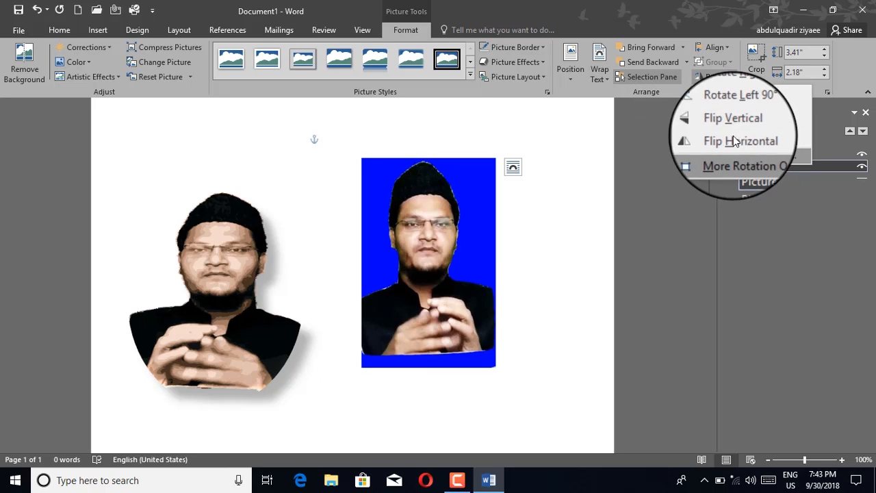
click(737, 96)
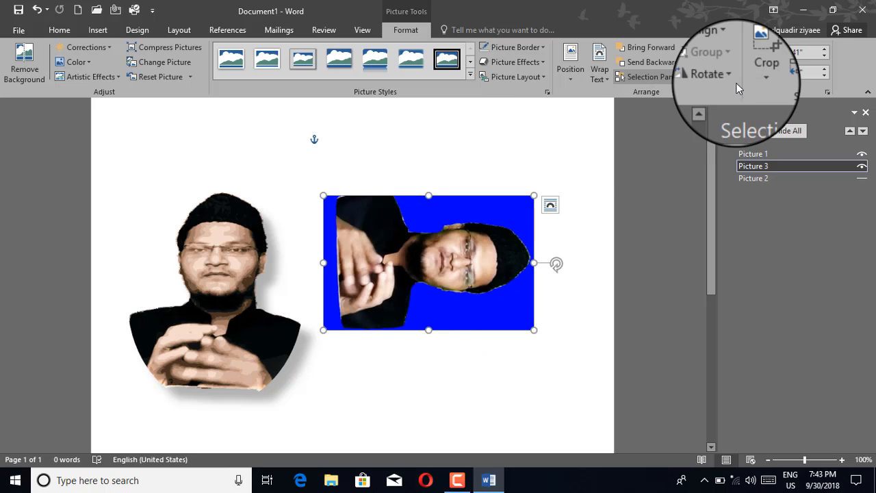
click(715, 77)
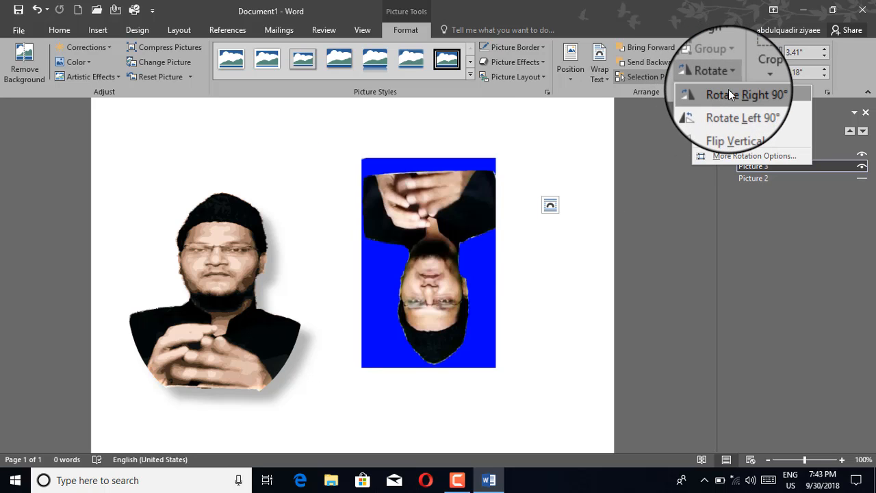
click(728, 92)
click(717, 80)
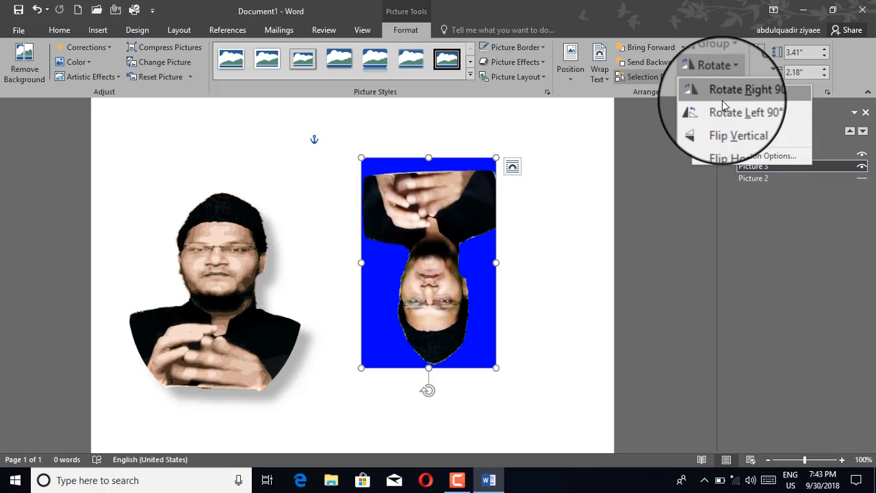
click(722, 92)
click(723, 91)
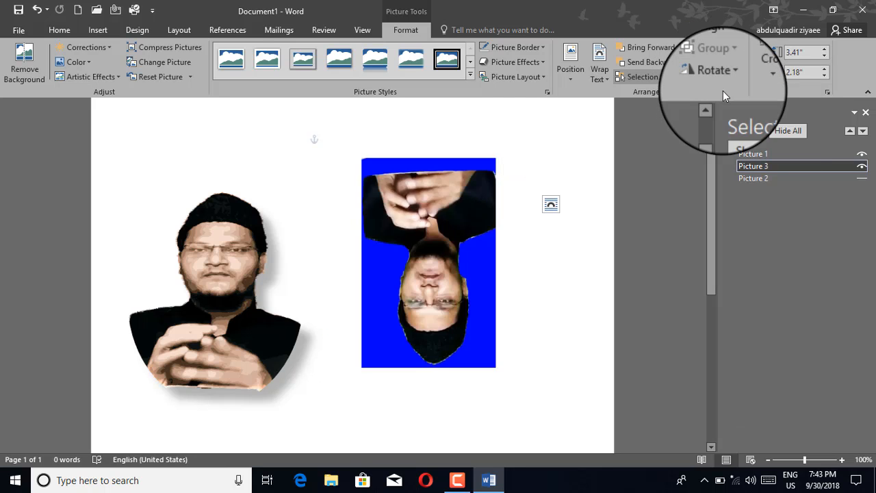
click(718, 79)
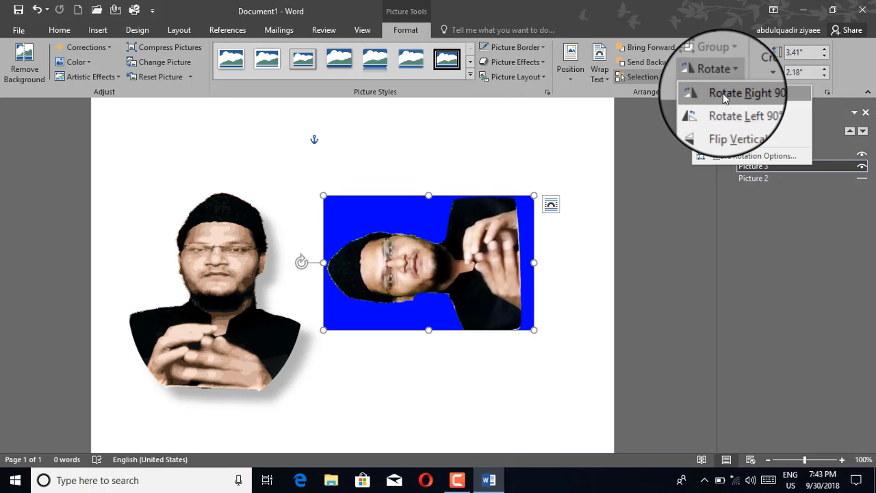
click(723, 93)
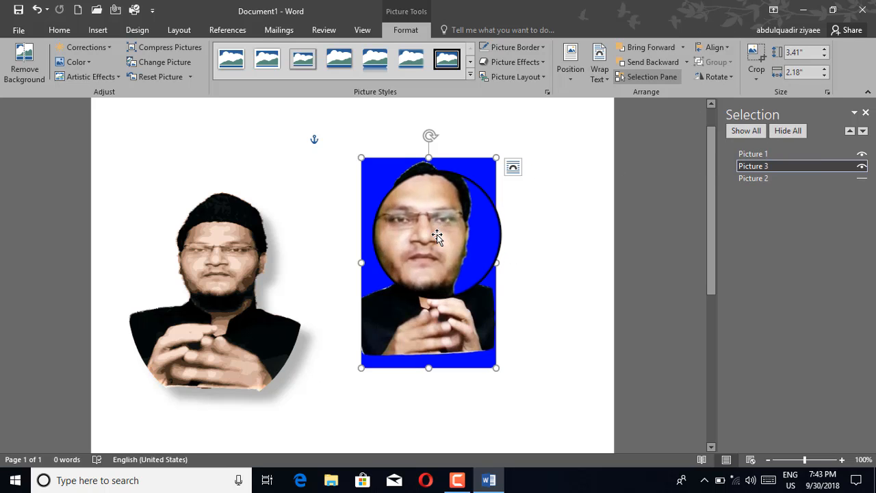
Crop the blue photo's bottom and right edges, leaving it about 3.04" by 2.02".
click(754, 59)
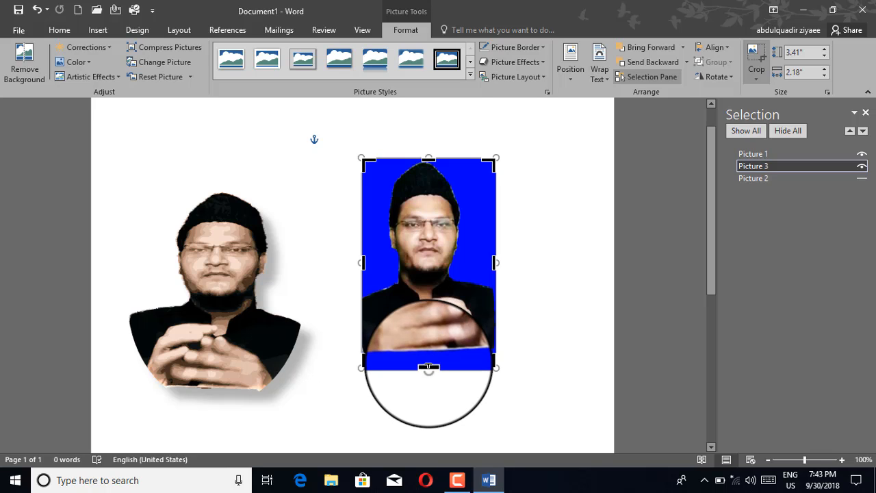
drag(428, 367, 430, 345)
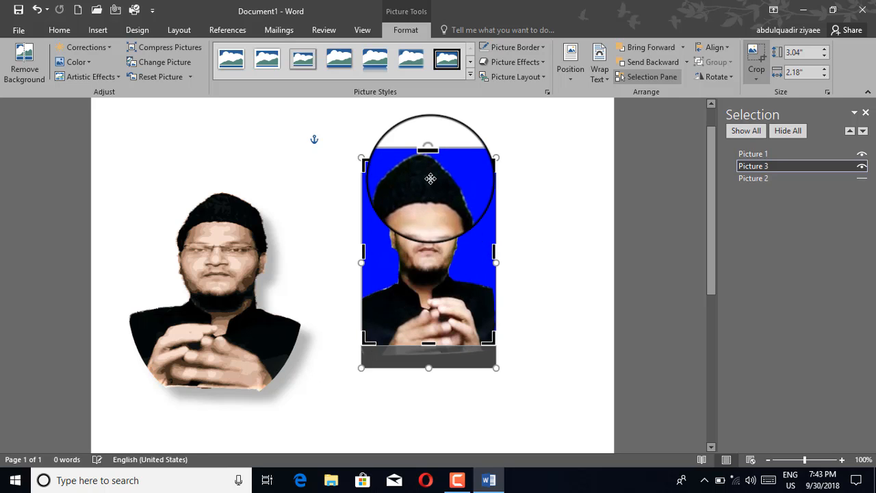
drag(495, 253, 485, 258)
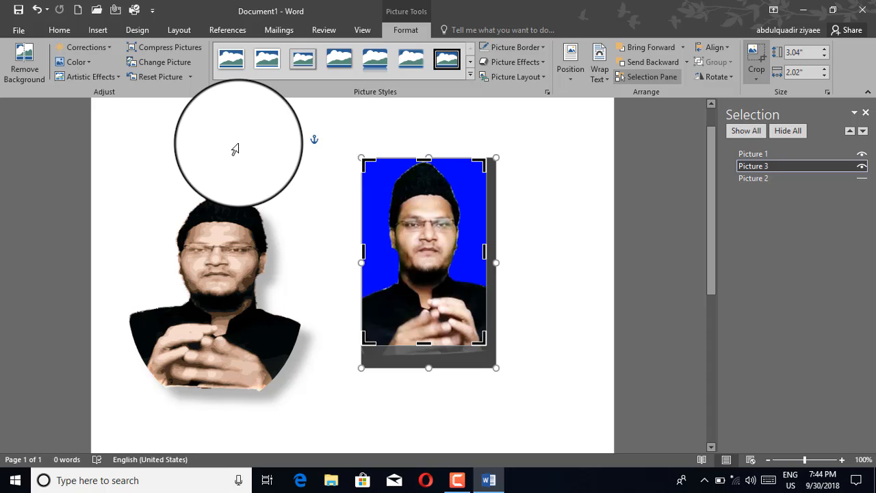
click(235, 149)
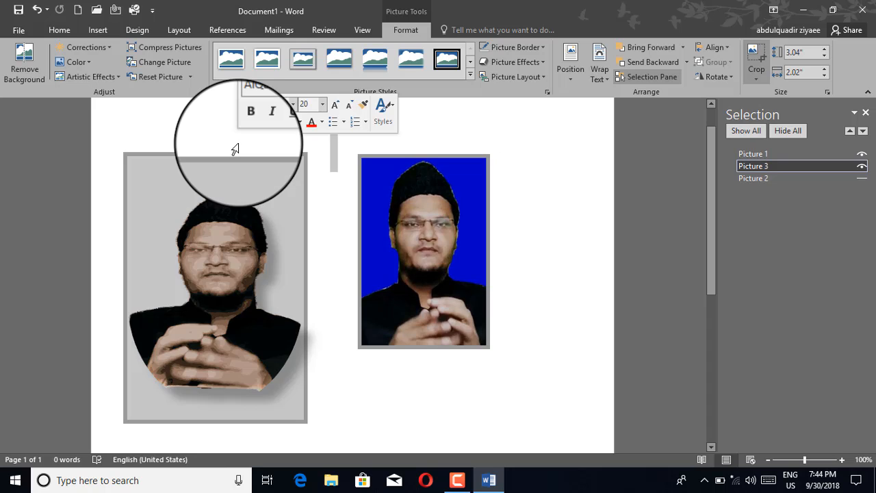
click(369, 138)
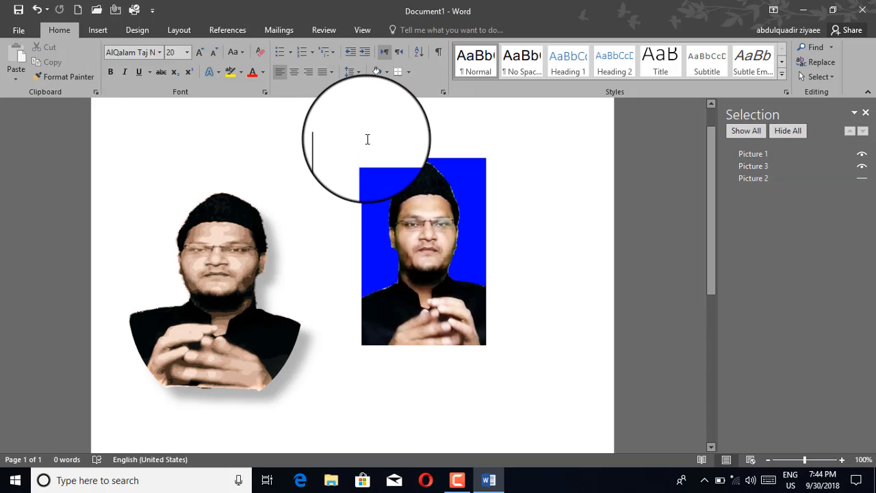
click(443, 302)
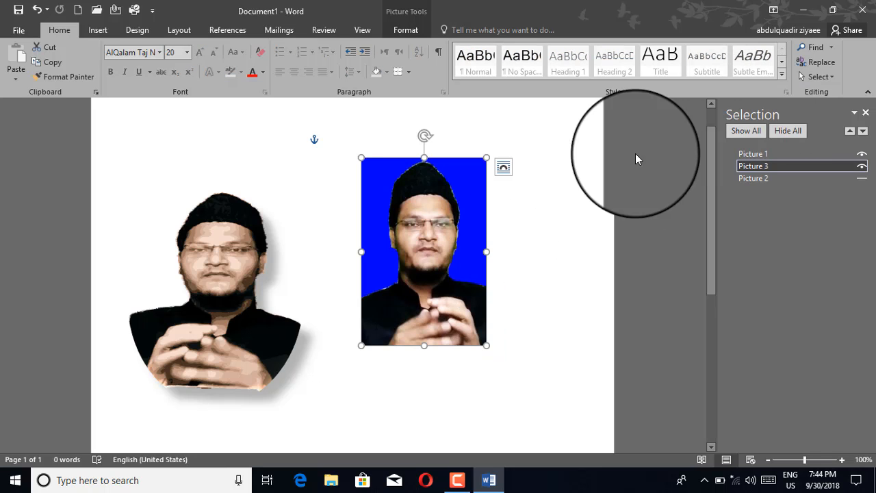
click(410, 32)
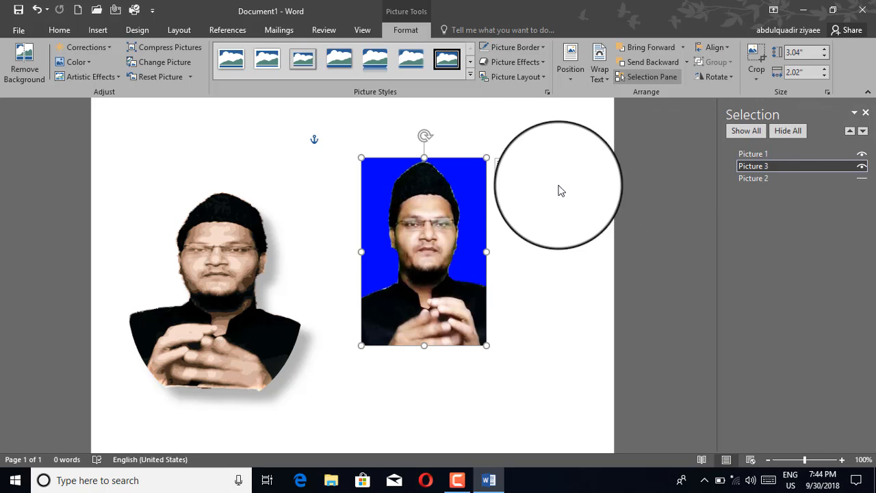
Resize the blue photo to 3.16" high by 2.1" wide.
click(824, 51)
click(824, 51)
click(824, 51)
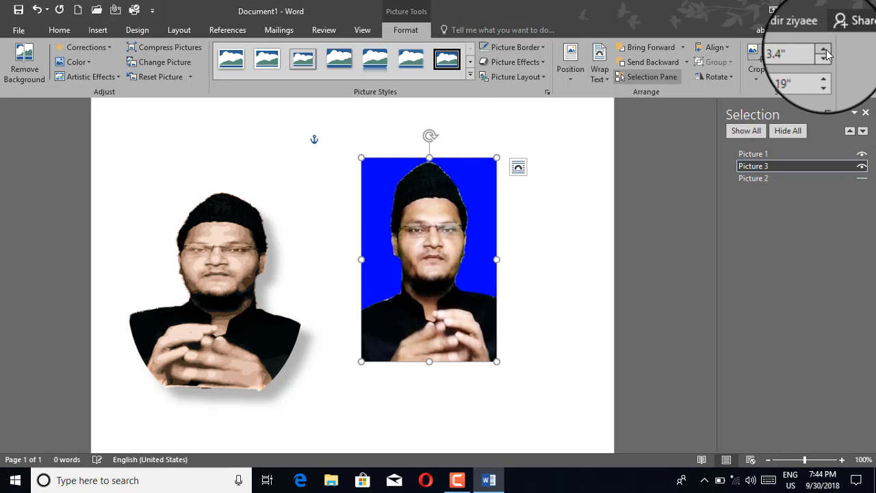
click(824, 50)
click(825, 51)
click(825, 52)
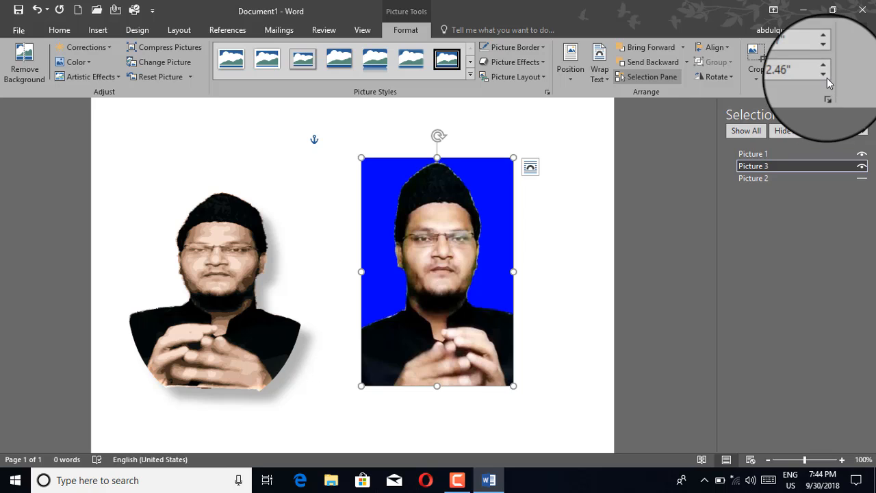
click(824, 75)
click(825, 75)
click(824, 75)
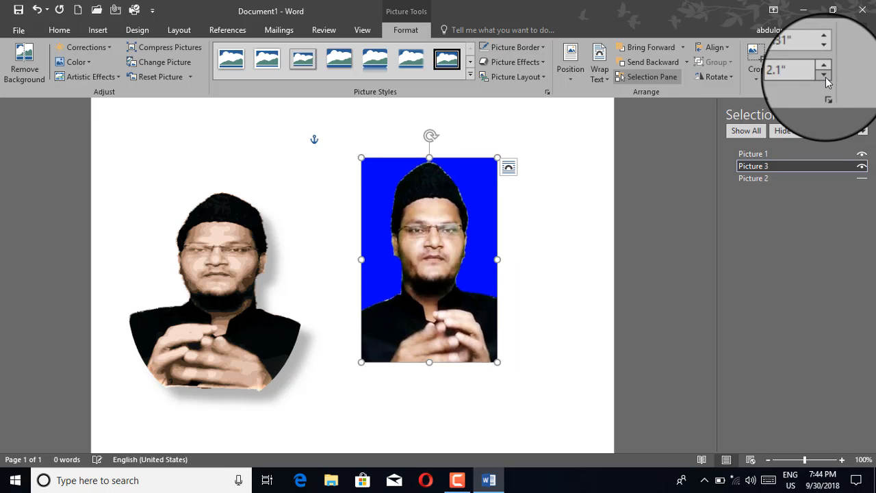
click(825, 74)
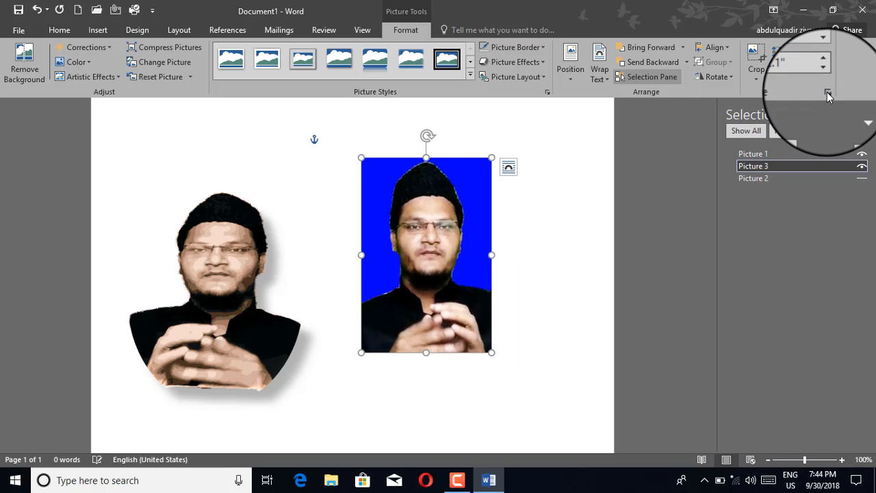
Move the shadowed portrait up and closer to the blue photo.
click(238, 265)
drag(239, 266, 277, 235)
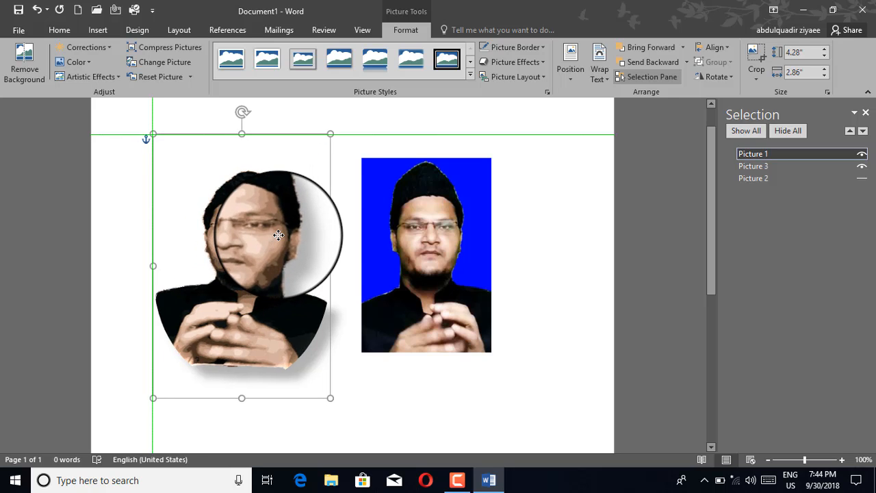
click(387, 220)
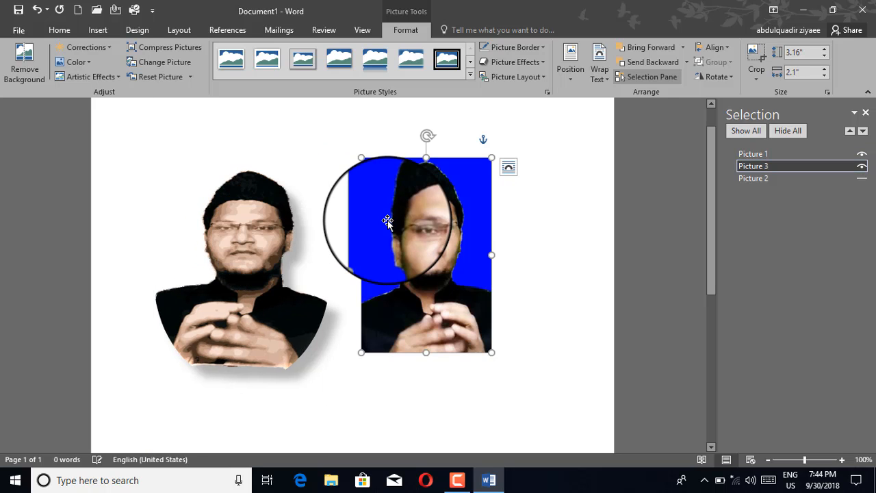
Switch to the Insert commands and select the shadowed portrait.
click(95, 31)
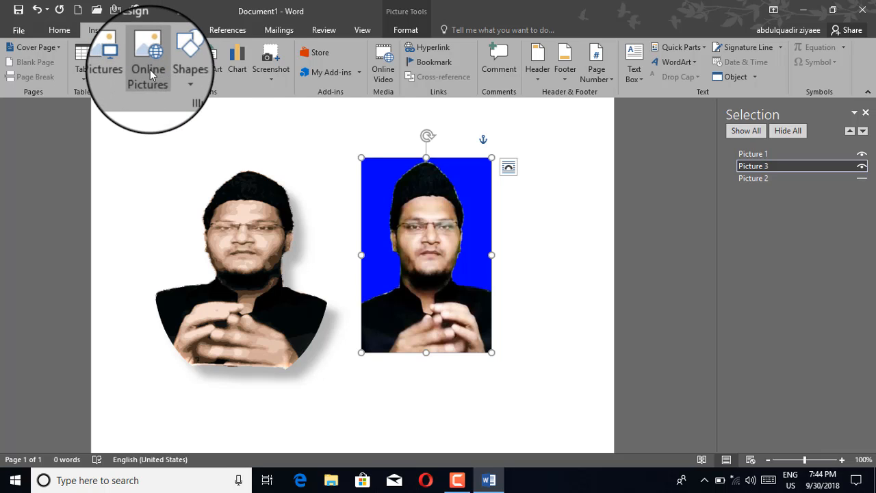
click(235, 223)
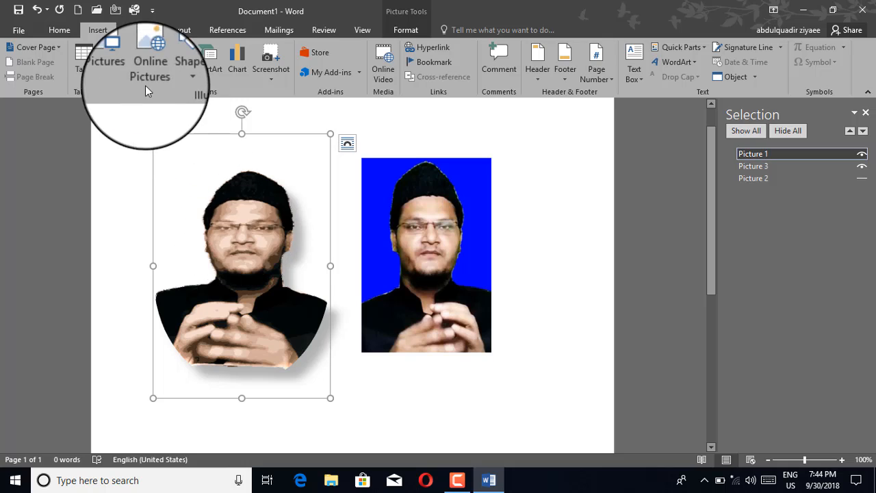